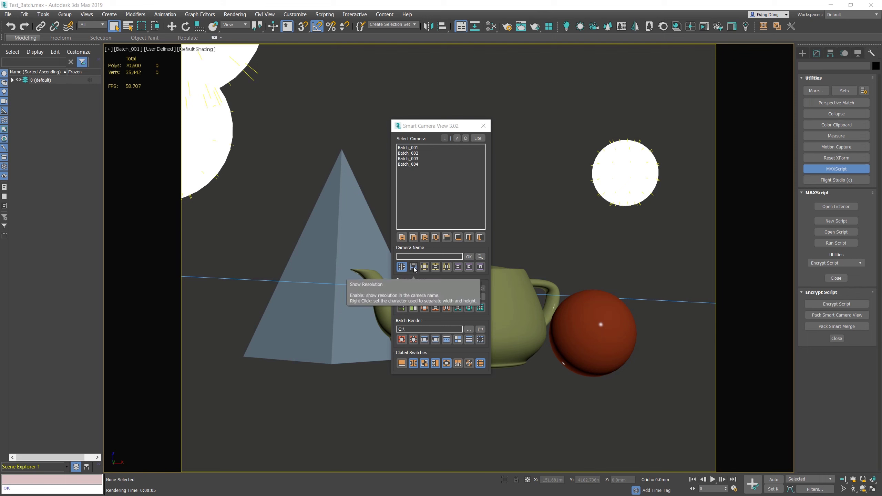
Preview the optional details in the camera name list, such as resolution and render preset, and hide them again
{"action": "left_click", "coordinate": [414, 268]}
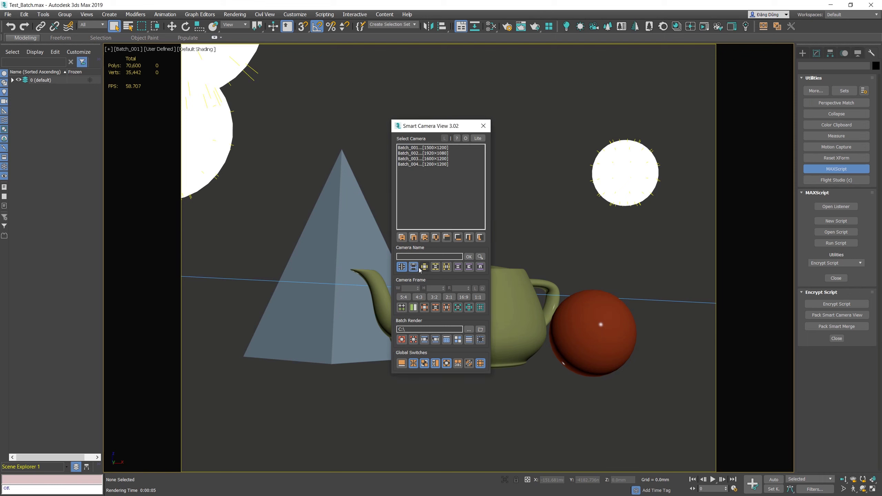
{"action": "left_click", "coordinate": [416, 268]}
{"action": "left_click", "coordinate": [424, 268]}
{"action": "left_click", "coordinate": [424, 268]}
{"action": "left_click", "coordinate": [435, 268]}
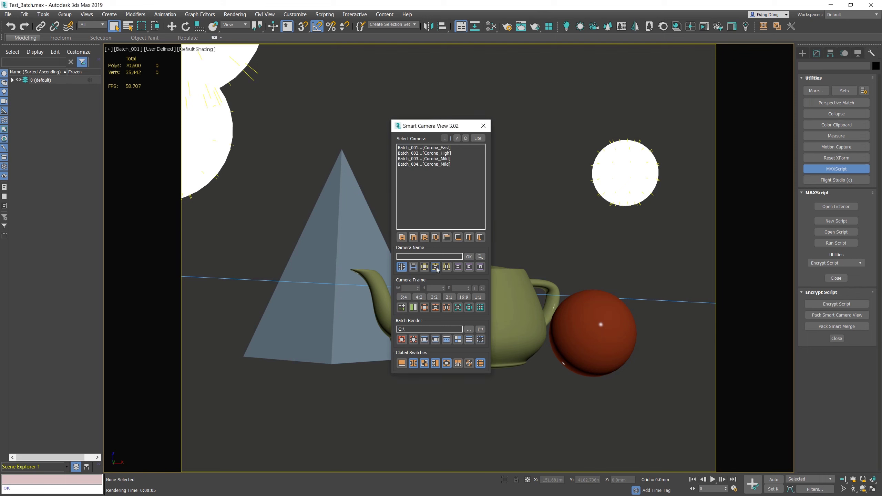
{"action": "left_click", "coordinate": [436, 268]}
{"action": "left_click", "coordinate": [447, 268]}
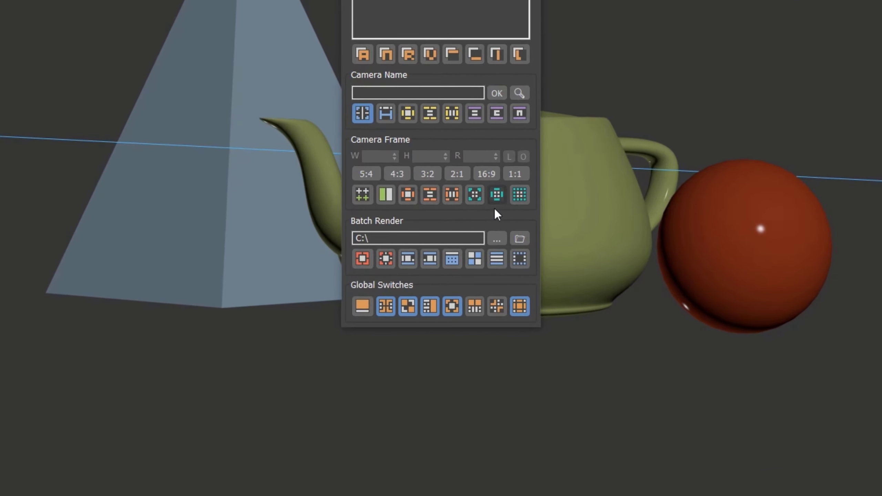
Set the batch render output folder to C:\Smart Camera View
{"action": "left_click", "coordinate": [417, 238]}
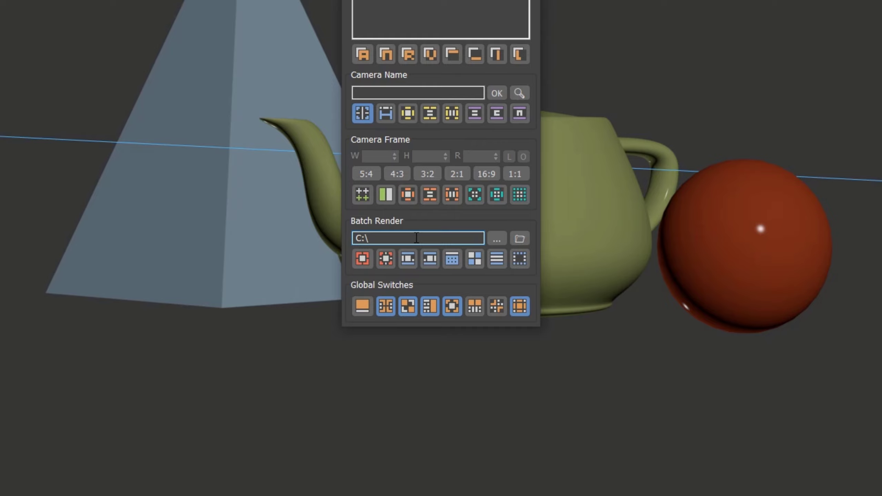
{"action": "double_click", "coordinate": [417, 239]}
{"action": "left_click", "coordinate": [631, 310]}
{"action": "left_click", "coordinate": [499, 243]}
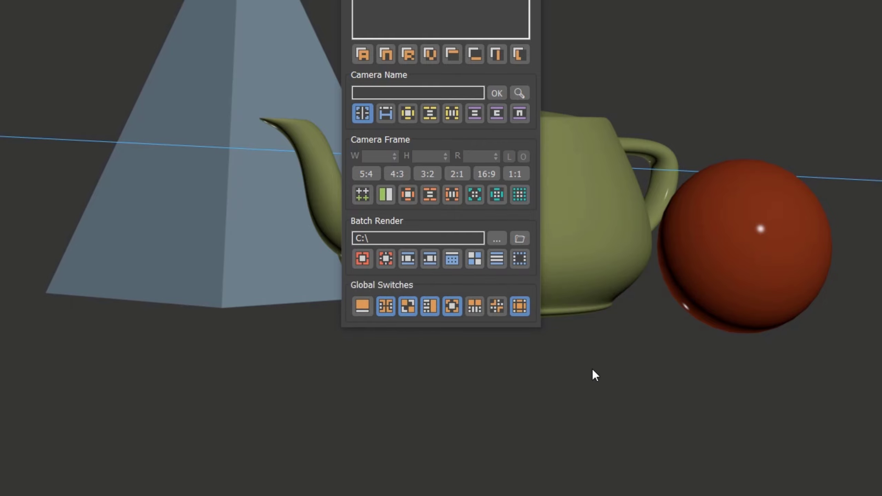
{"action": "left_click", "coordinate": [396, 238]}
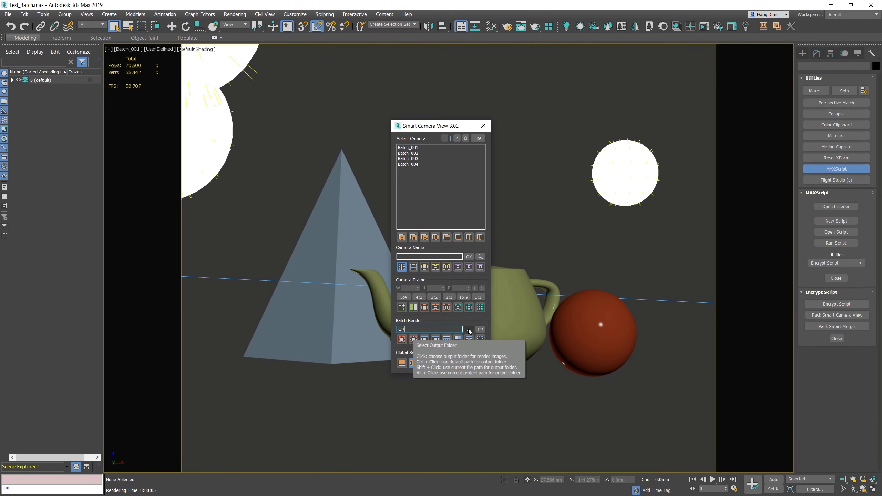
{"action": "left_click", "coordinate": [496, 240]}
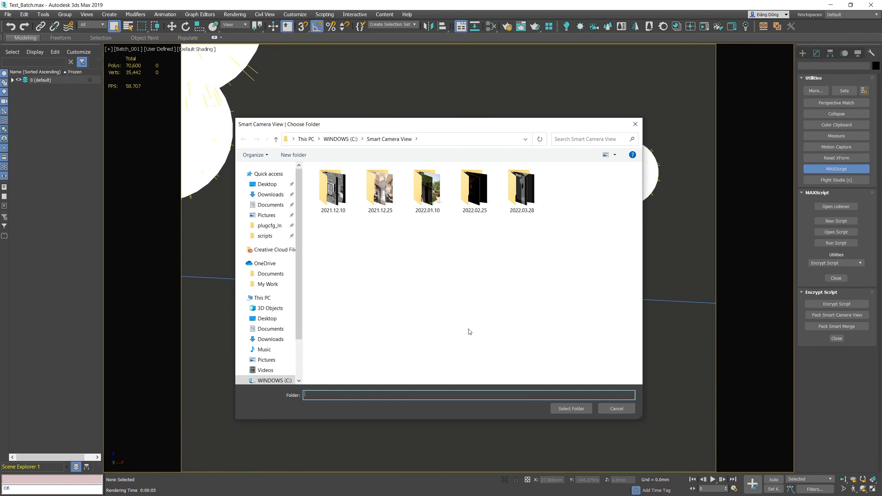
{"action": "left_click", "coordinate": [564, 410]}
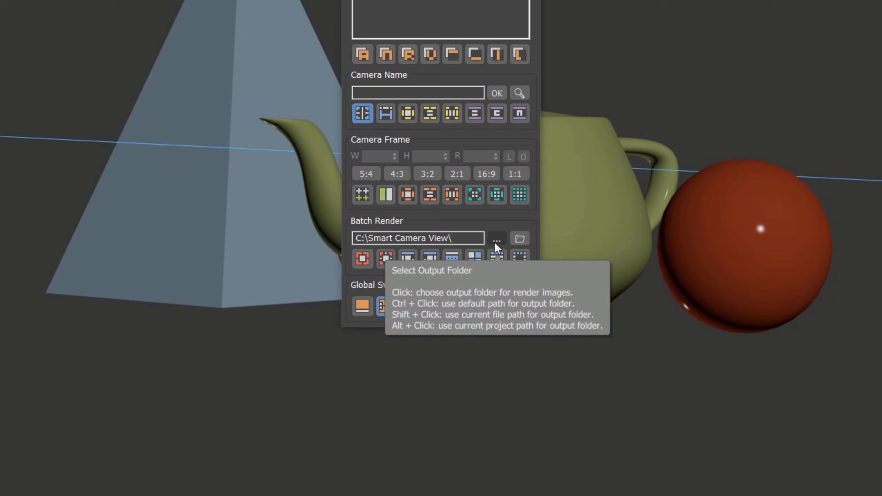
Try the output folder shortcuts for the default path, the current file path and the current project path
{"action": "left_click", "coordinate": [496, 240], "text": "ctrl"}
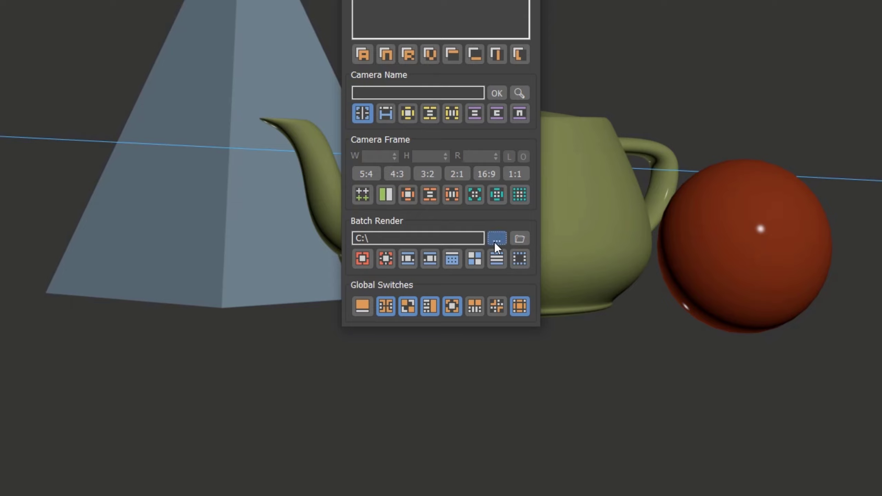
{"action": "left_click", "coordinate": [495, 243], "text": "shift"}
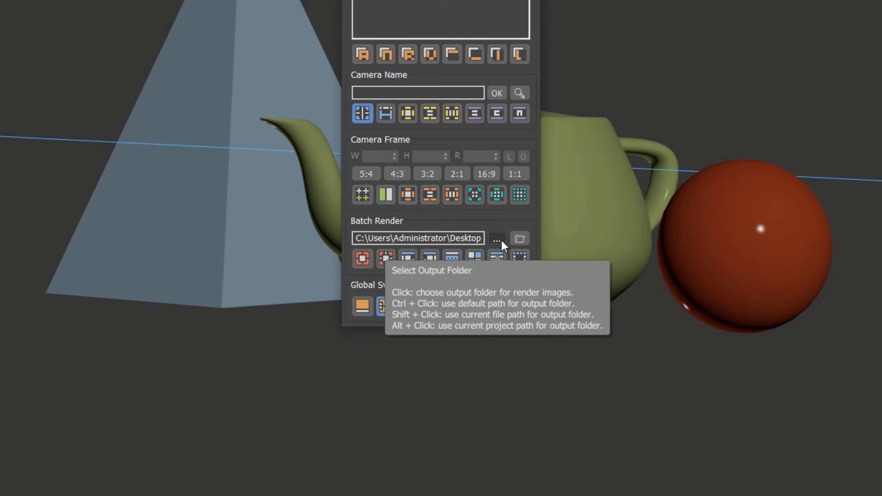
{"action": "left_click", "coordinate": [496, 240], "text": "alt"}
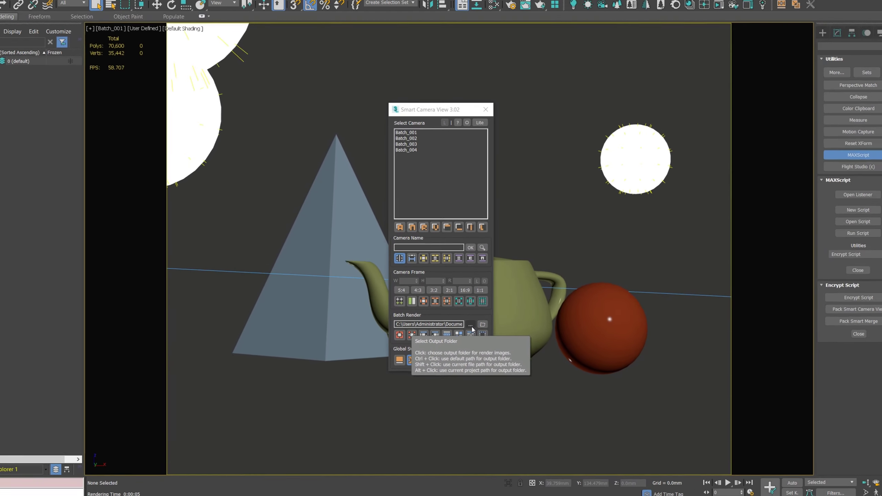
Set the default batch render output folder to Desktop
{"action": "left_click", "coordinate": [470, 331]}
{"action": "right_click", "coordinate": [470, 331]}
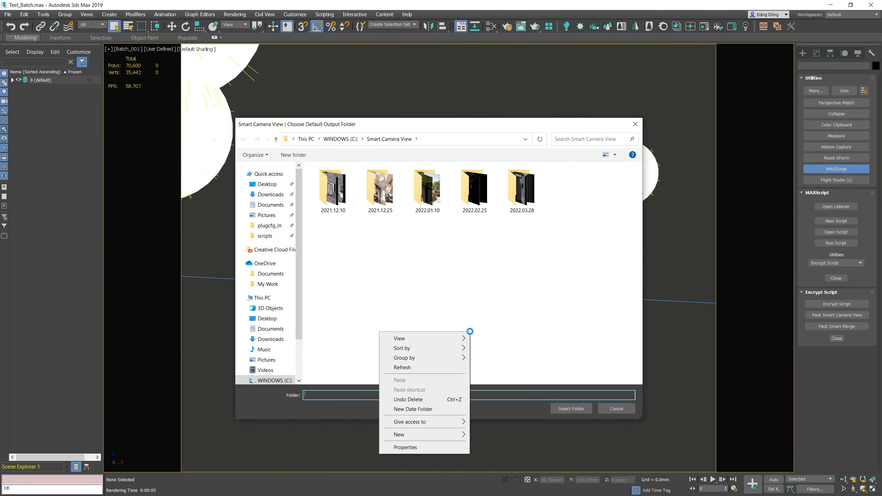
{"action": "key", "text": "Escape"}
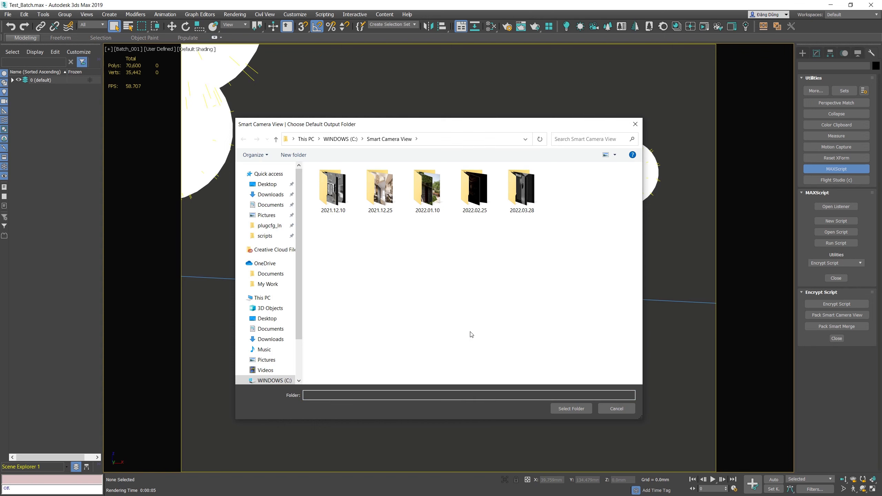
{"action": "left_click", "coordinate": [340, 139]}
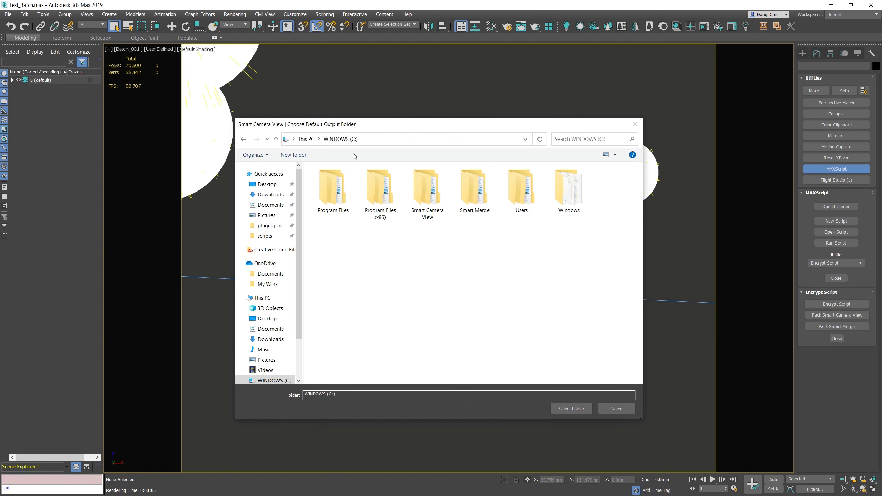
{"action": "left_click", "coordinate": [268, 188]}
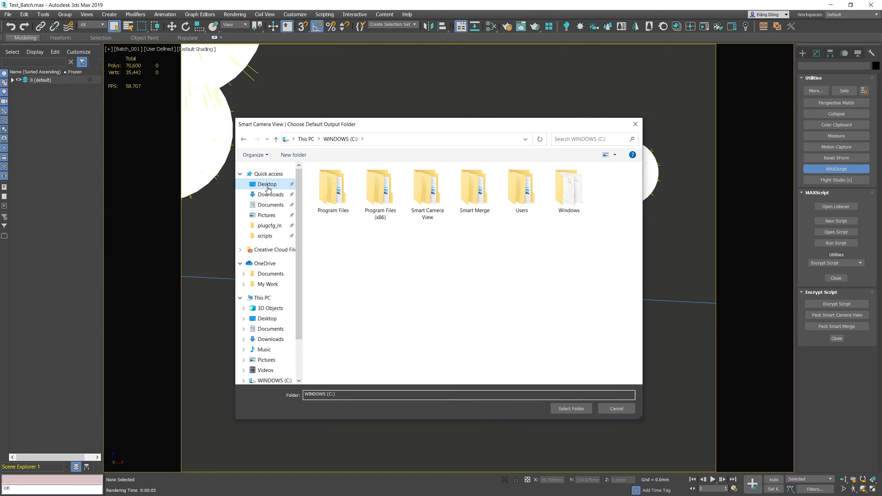
{"action": "left_click", "coordinate": [571, 409]}
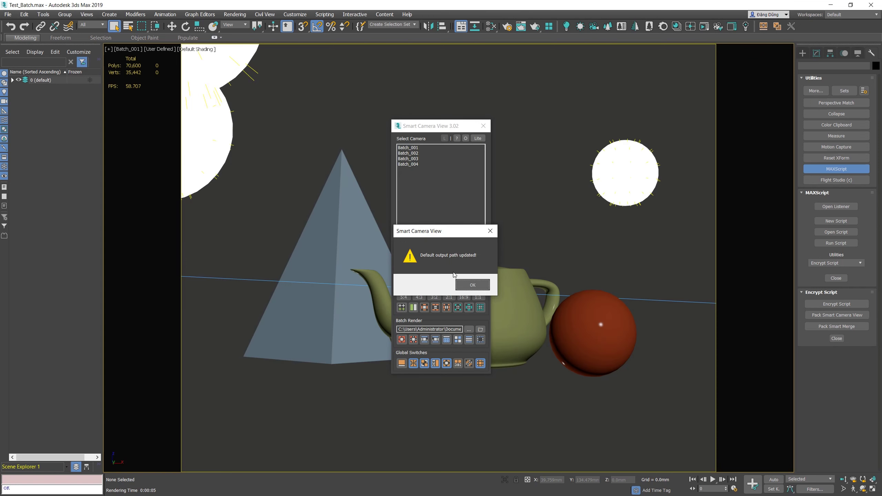
{"action": "left_click", "coordinate": [481, 285]}
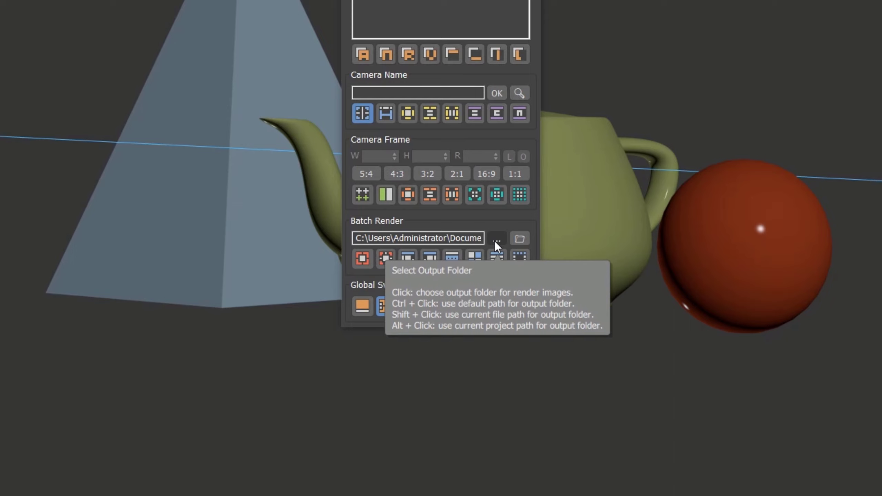
Apply the default path as the output folder, and open that folder briefly to check it
{"action": "left_click", "coordinate": [495, 242], "text": "ctrl"}
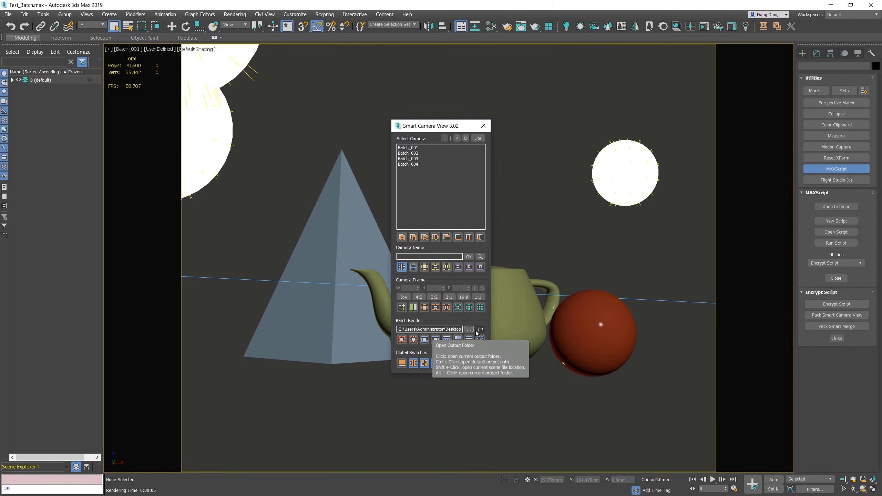
{"action": "left_click", "coordinate": [476, 331]}
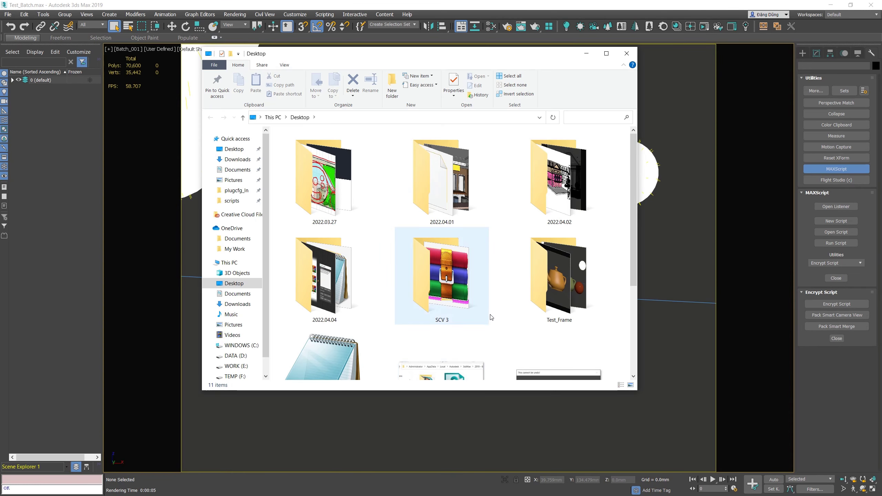
{"action": "left_click", "coordinate": [631, 57]}
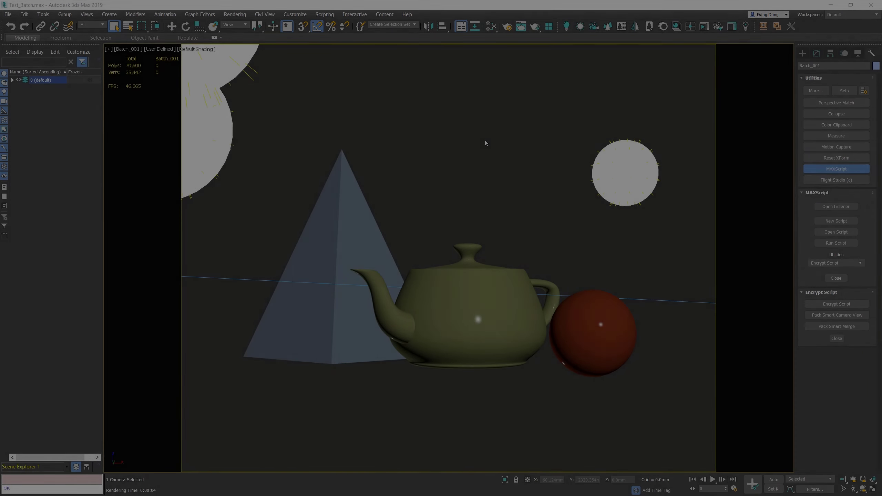
Batch render only the Batch_001 and Batch_002 cameras to C:\Smart Camera View
{"action": "key", "text": "shift+c"}
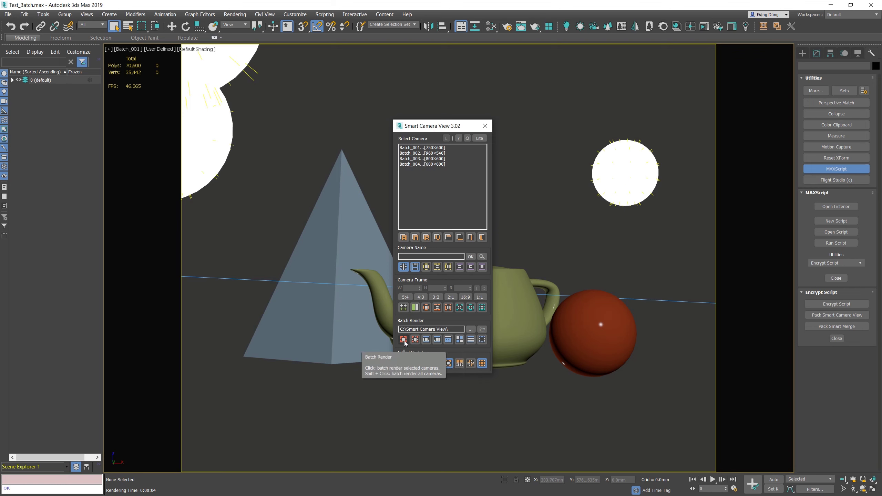
{"action": "left_click", "coordinate": [432, 148]}
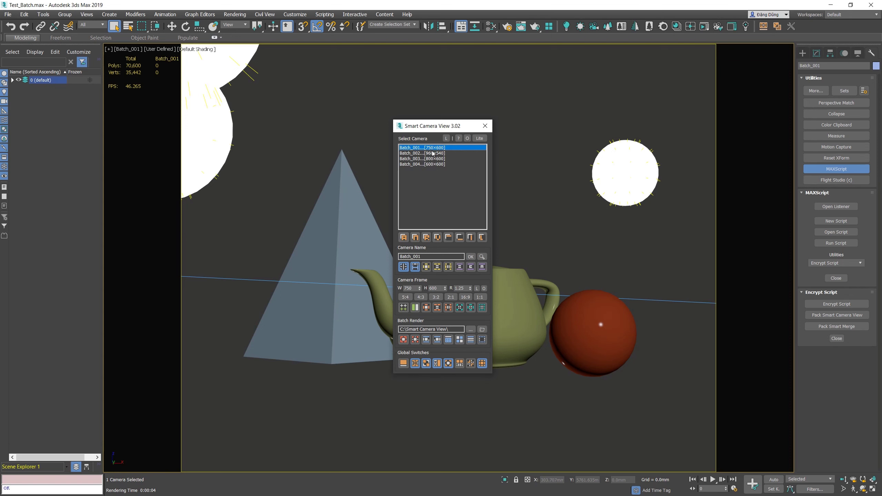
{"action": "left_click", "coordinate": [433, 153], "text": "ctrl"}
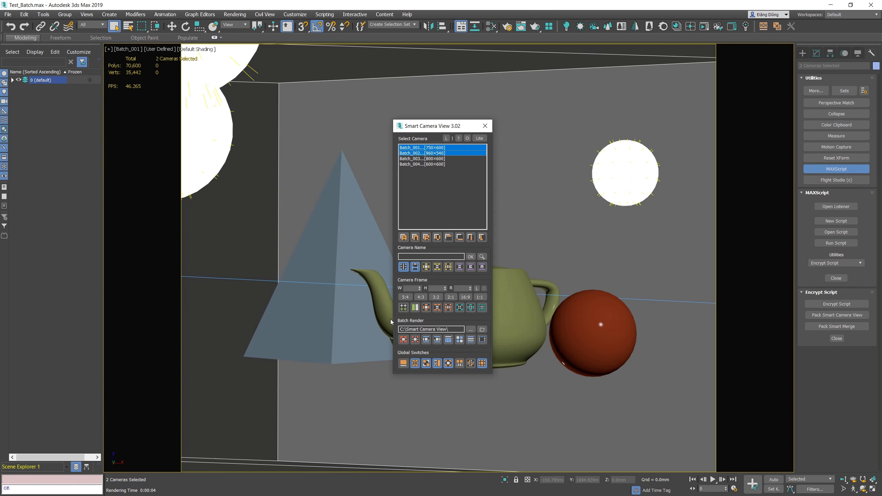
{"action": "left_click", "coordinate": [403, 340]}
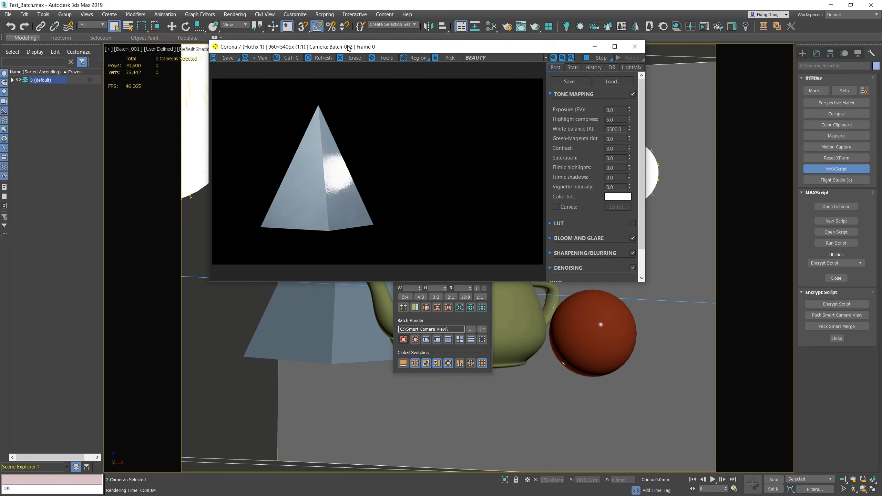
Review the rendered images Batch_001_0000.jpg and Batch_002_0000.jpg in the output folder, and close the viewer and folder
{"action": "left_click", "coordinate": [482, 332]}
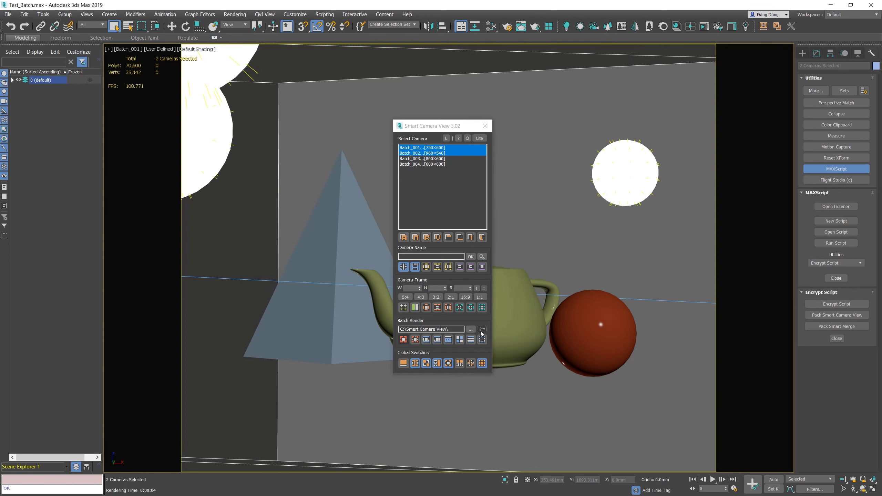
{"action": "left_click", "coordinate": [560, 160]}
{"action": "double_click", "coordinate": [560, 160]}
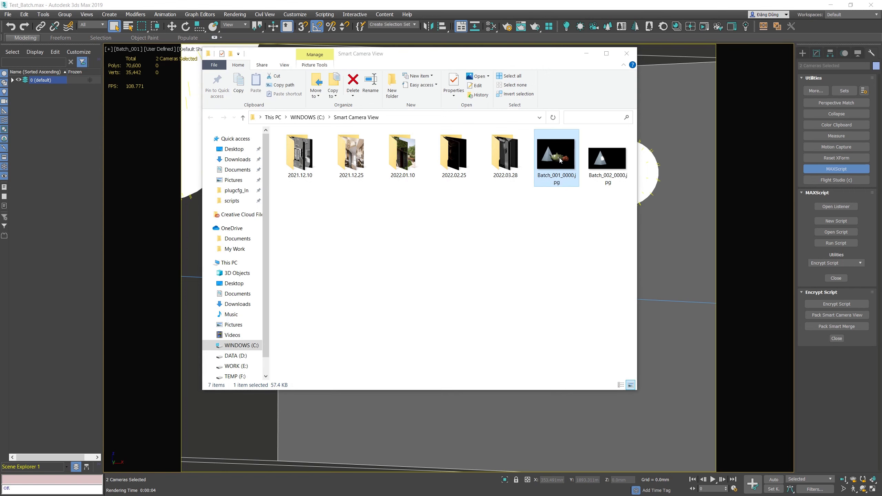
{"action": "key", "text": "Right"}
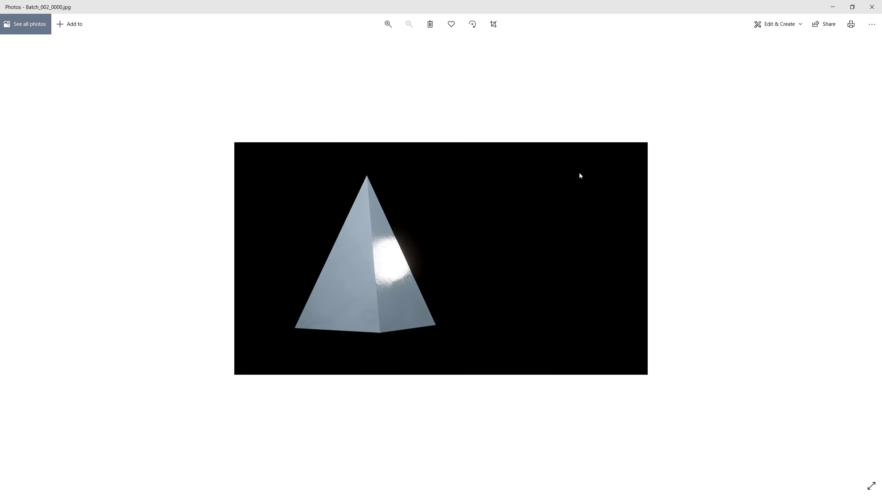
{"action": "left_click", "coordinate": [873, 6]}
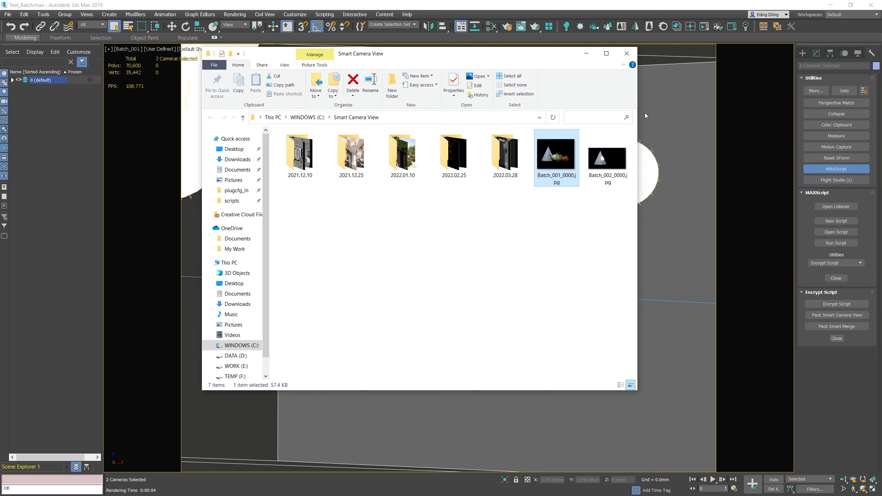
{"action": "left_click", "coordinate": [627, 54]}
Clear the camera selection and batch render all cameras in the list
{"action": "left_click", "coordinate": [693, 248]}
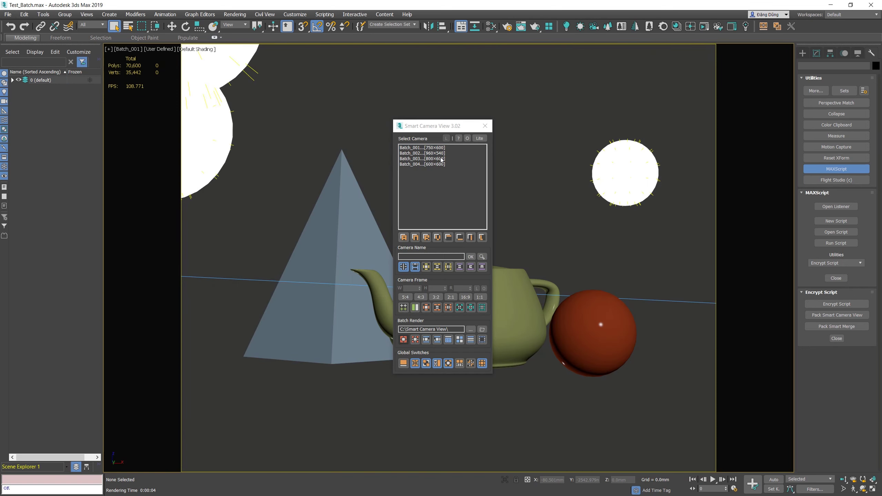
{"action": "left_click", "coordinate": [404, 340]}
Examine the rendered images of all cameras in the output folder with enlarged thumbnails, and close the folder
{"action": "left_click", "coordinate": [485, 330]}
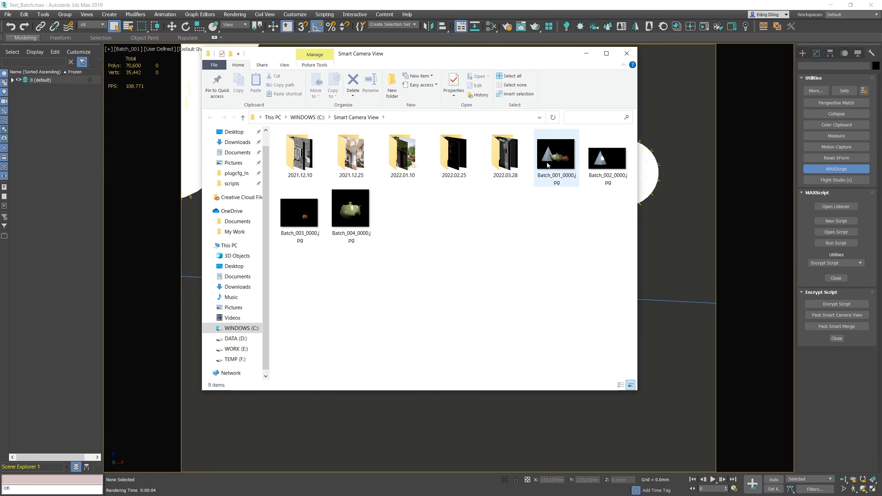
{"action": "right_click", "coordinate": [537, 203]}
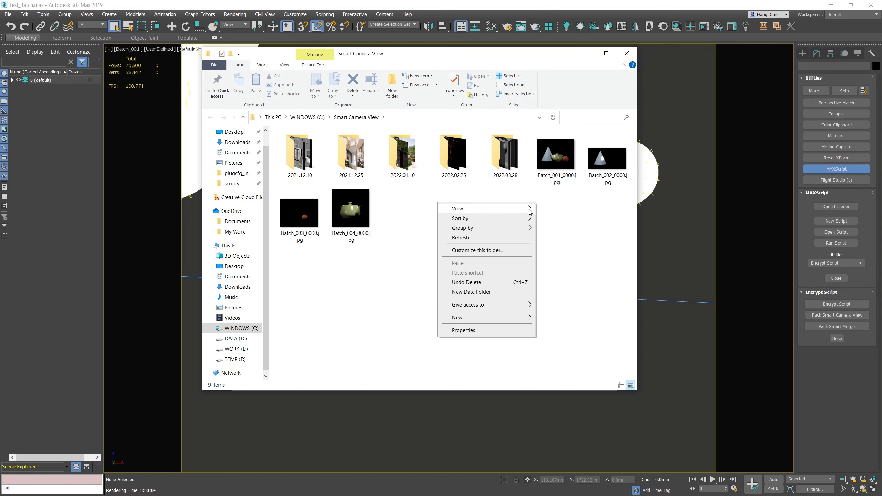
{"action": "mouse_move", "coordinate": [530, 209]}
{"action": "left_click", "coordinate": [556, 219]}
{"action": "scroll", "coordinate": [511, 285], "scroll_direction": "down", "scroll_amount": 2}
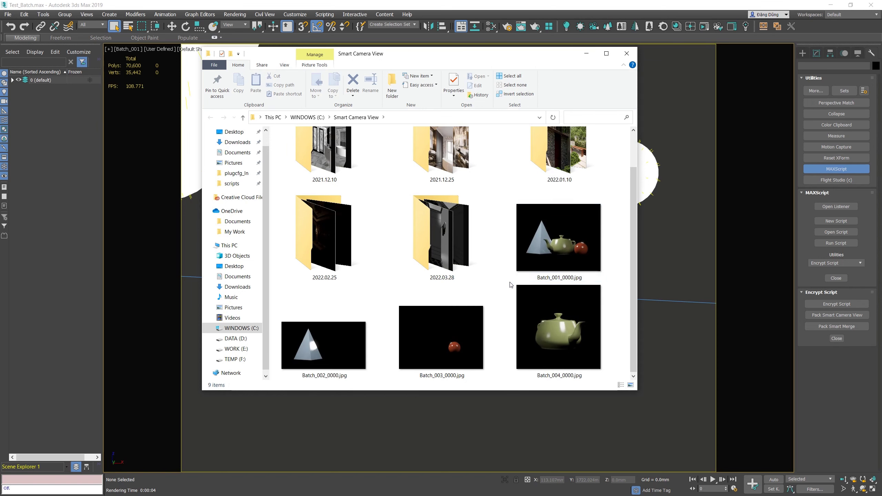
{"action": "left_click", "coordinate": [628, 53]}
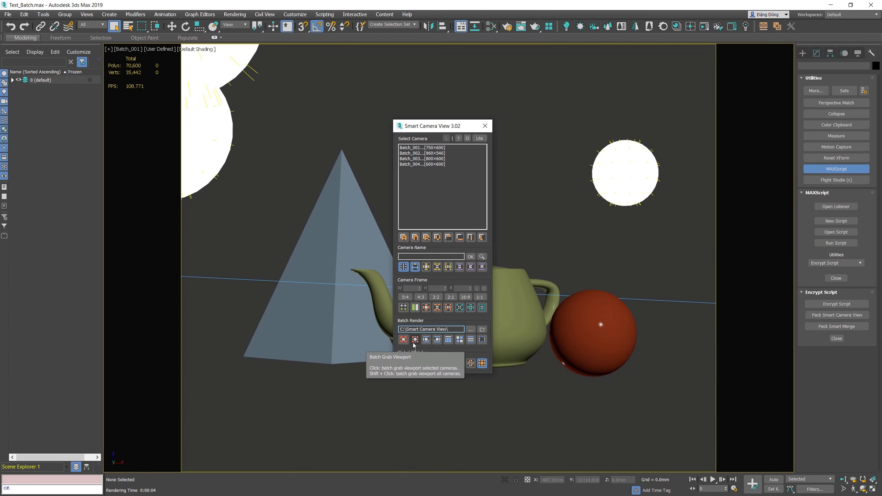
Batch grab the viewport of all cameras and open the output folder with the captured images
{"action": "left_click", "coordinate": [413, 343]}
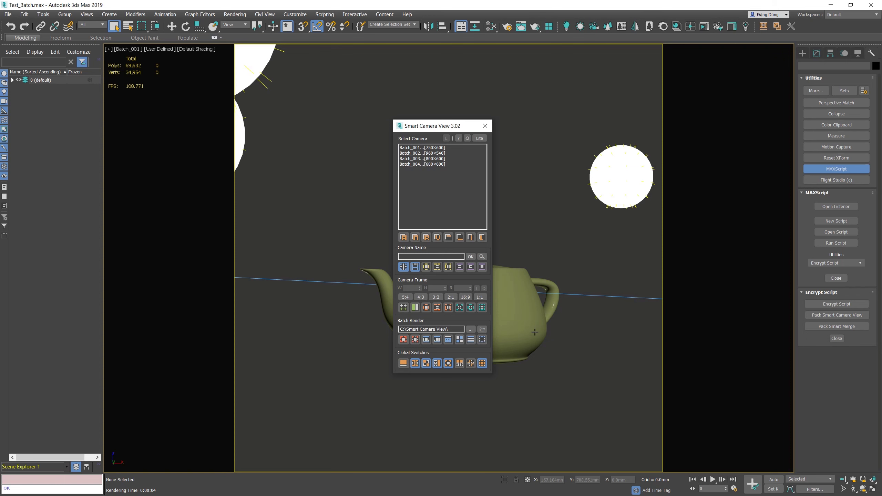
{"action": "left_click", "coordinate": [485, 330]}
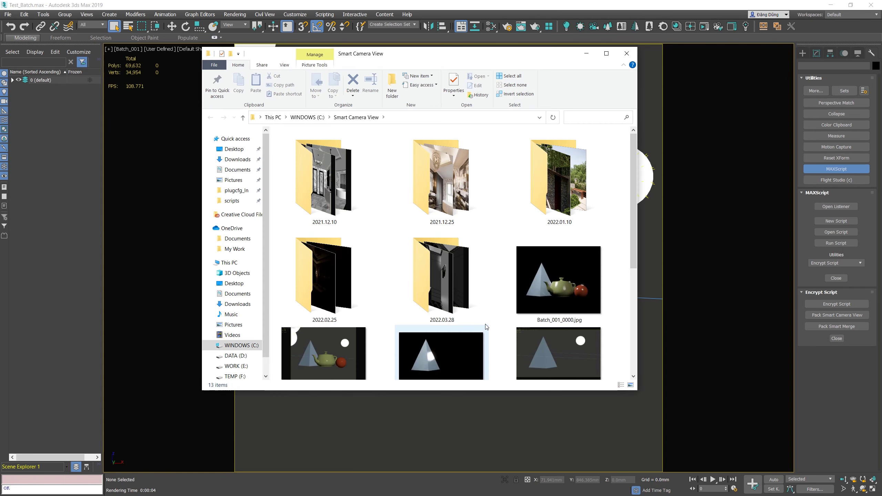
Examine the viewport captures Batch_001_Viewport.jpg and Batch_003_Viewport.jpg from the maximized output folder, and close the viewer and folder
{"action": "left_click", "coordinate": [612, 49]}
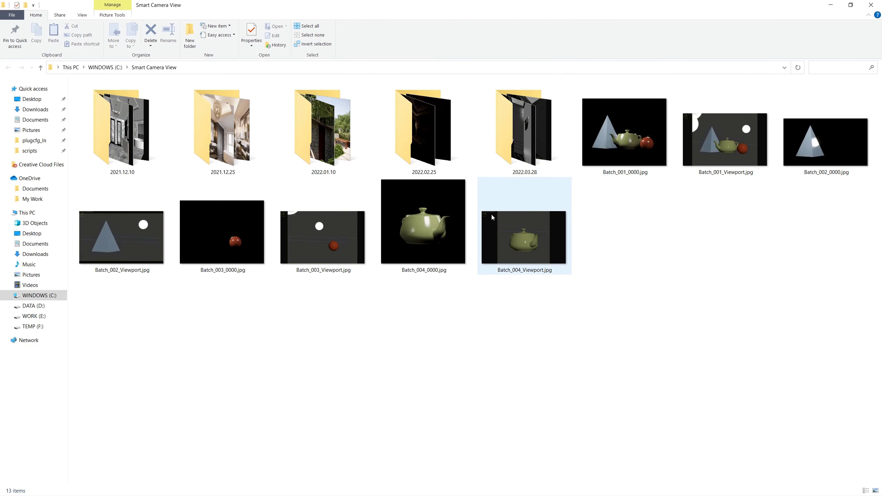
{"action": "right_click", "coordinate": [324, 295]}
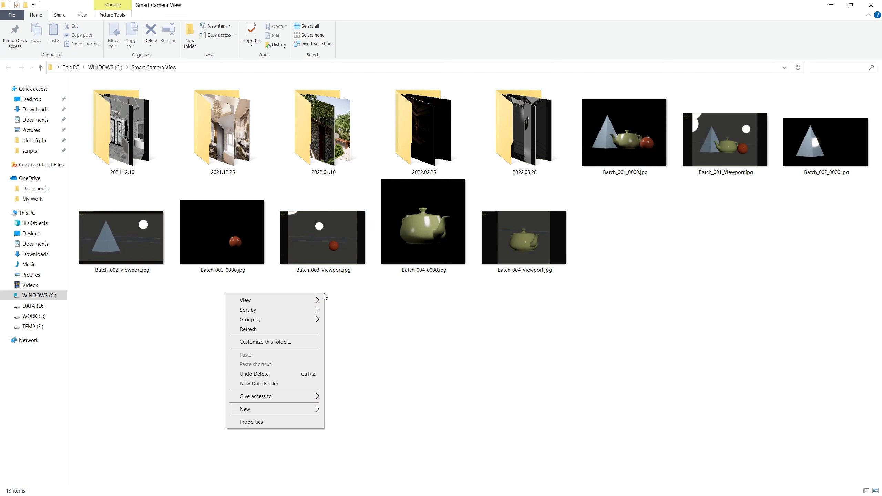
{"action": "left_click", "coordinate": [324, 271]}
{"action": "double_click", "coordinate": [323, 269]}
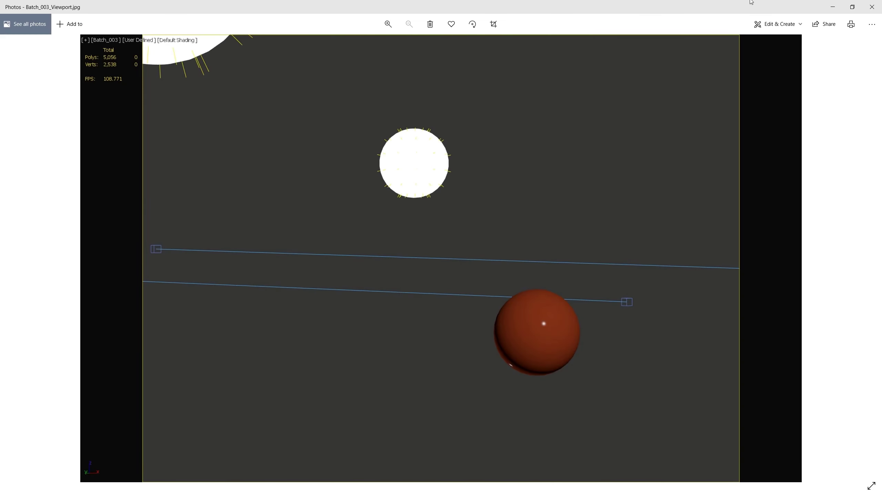
{"action": "left_click", "coordinate": [872, 7]}
{"action": "left_click", "coordinate": [704, 155]}
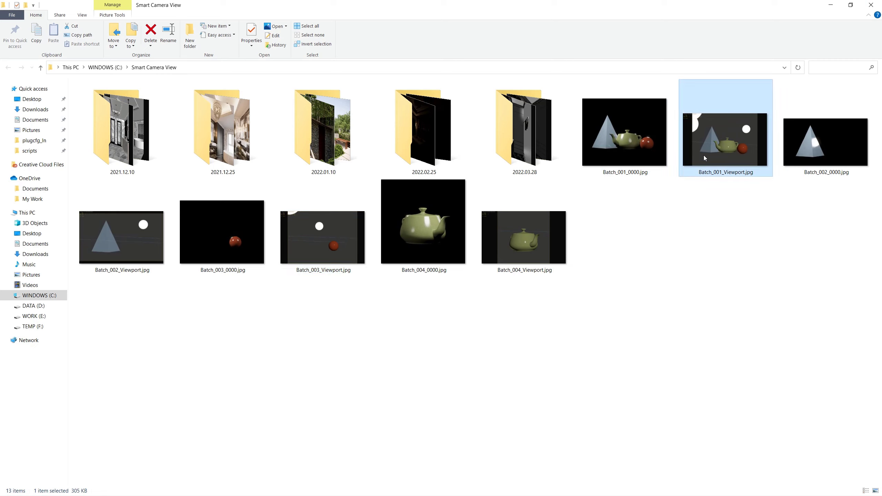
{"action": "double_click", "coordinate": [703, 155]}
{"action": "left_click", "coordinate": [872, 5]}
{"action": "double_click", "coordinate": [295, 235]}
{"action": "left_click", "coordinate": [872, 6]}
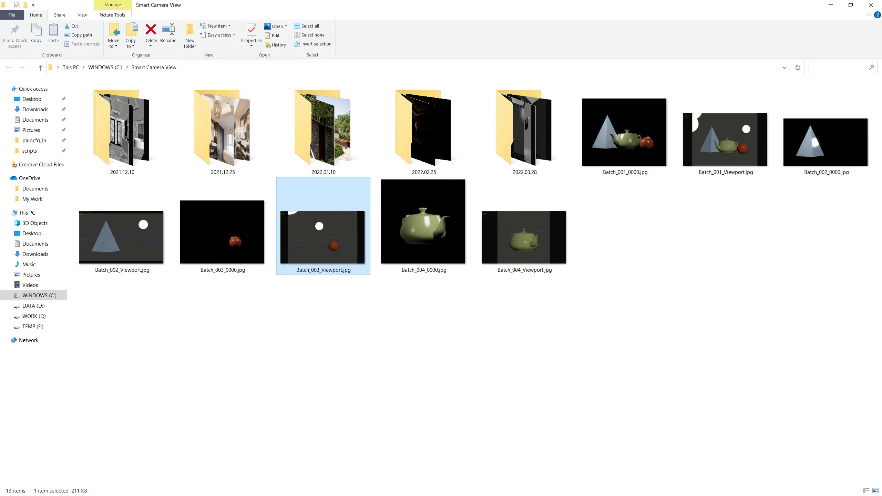
{"action": "left_click", "coordinate": [872, 5]}
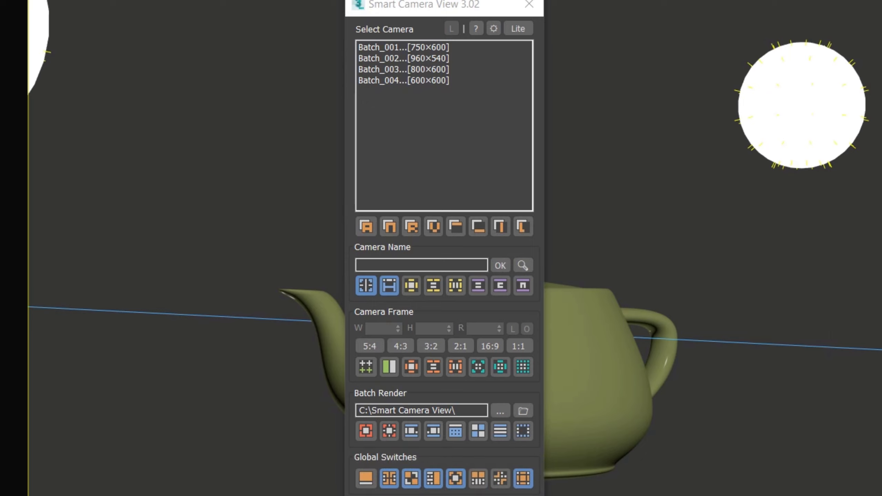
Enable the custom file name and output image type options for batch rendering, and set the custom name string to Test
{"action": "left_click", "coordinate": [416, 439]}
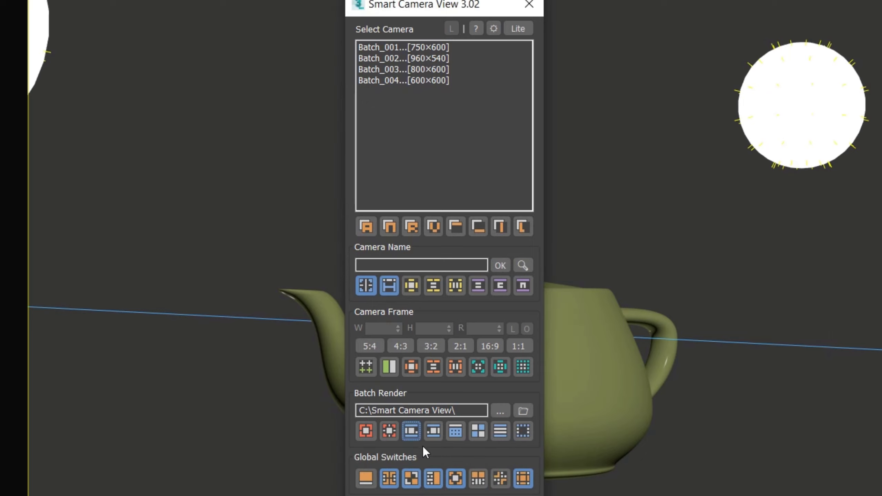
{"action": "left_click", "coordinate": [435, 433]}
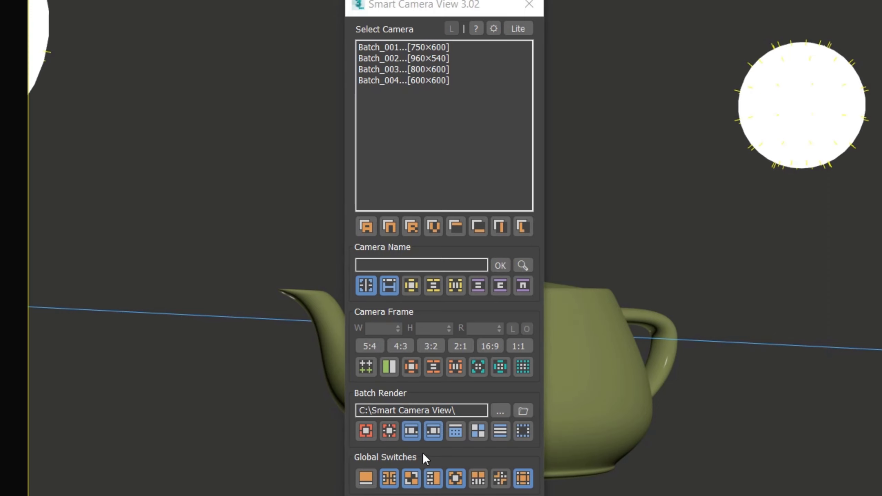
{"action": "right_click", "coordinate": [414, 433]}
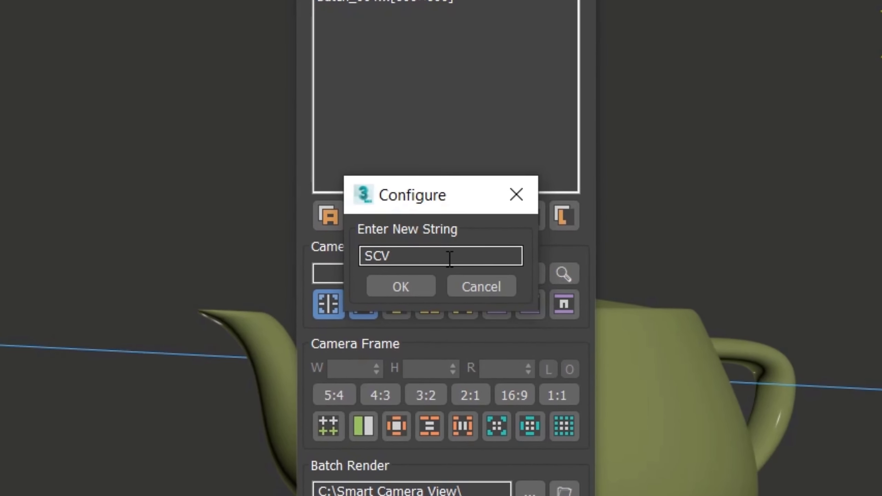
{"action": "left_click_drag", "start_coordinate": [448, 254], "coordinate": [168, 238]}
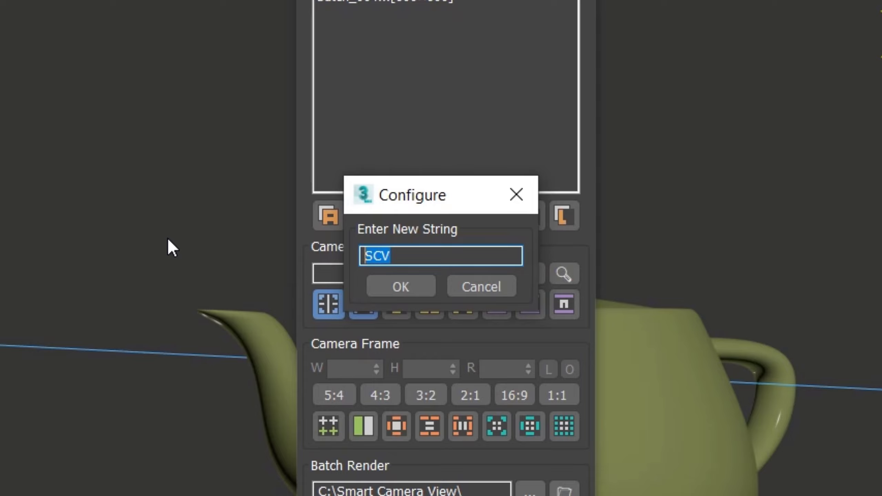
{"action": "type", "text": "Test"}
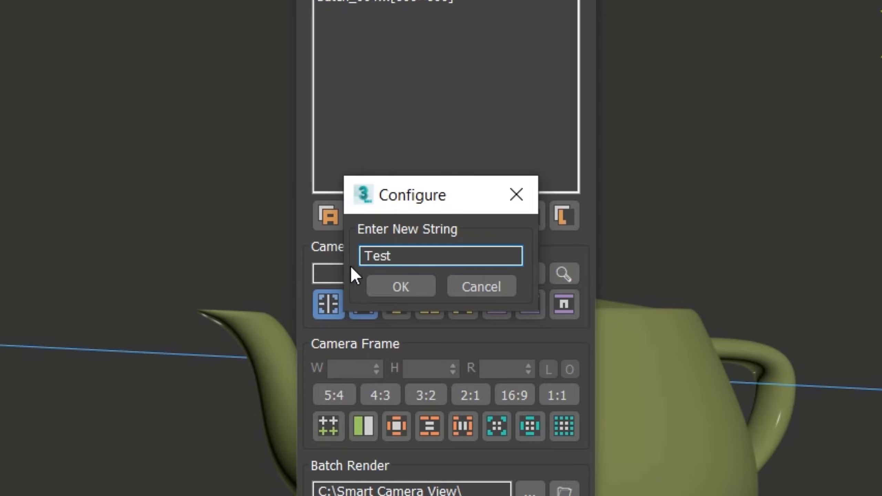
{"action": "left_click", "coordinate": [406, 289]}
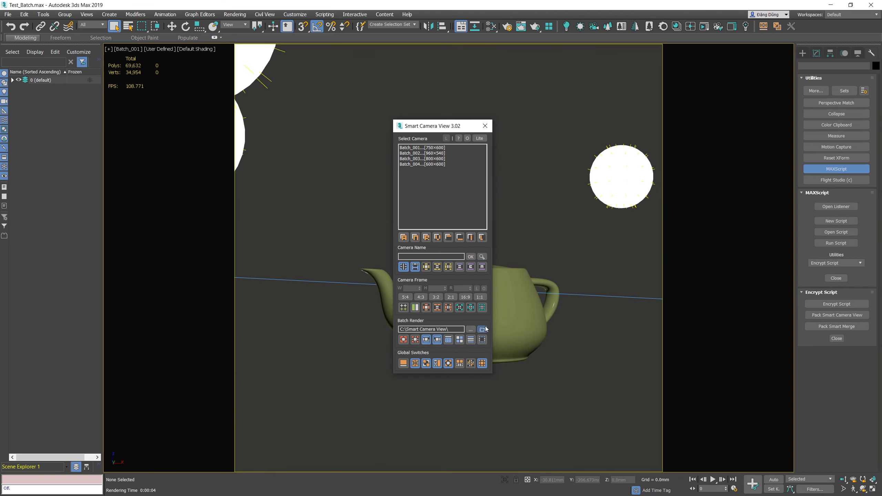
Delete all the Batch render and viewport JPG images from the output folder, keeping the dated subfolders, and close the folder
{"action": "left_click", "coordinate": [486, 326]}
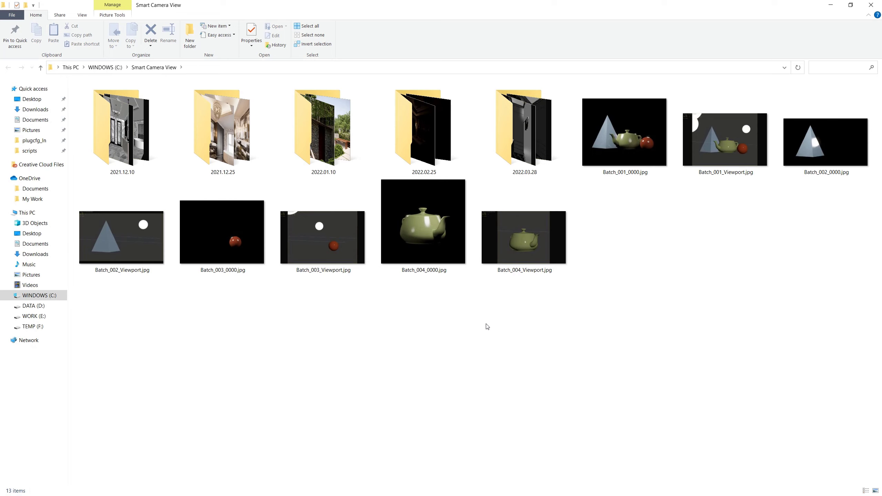
{"action": "left_click", "coordinate": [608, 138]}
{"action": "left_click", "coordinate": [539, 258], "text": "shift"}
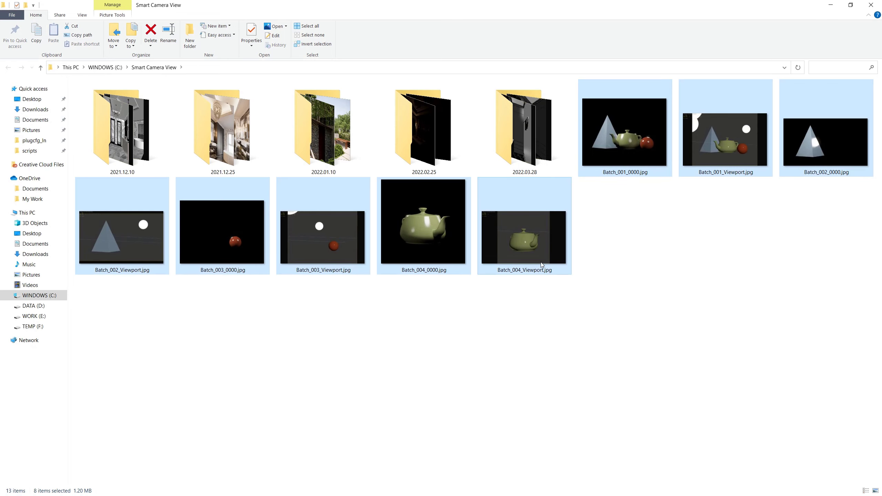
{"action": "key", "text": "Delete"}
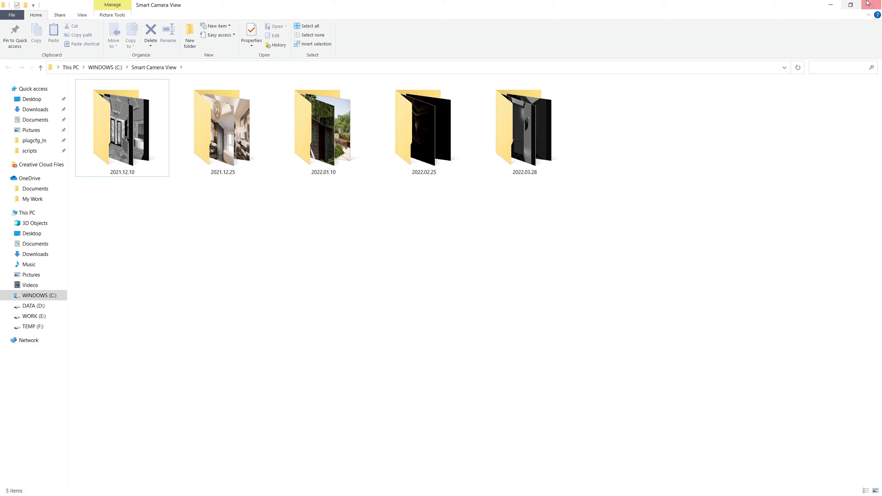
{"action": "left_click", "coordinate": [868, 4]}
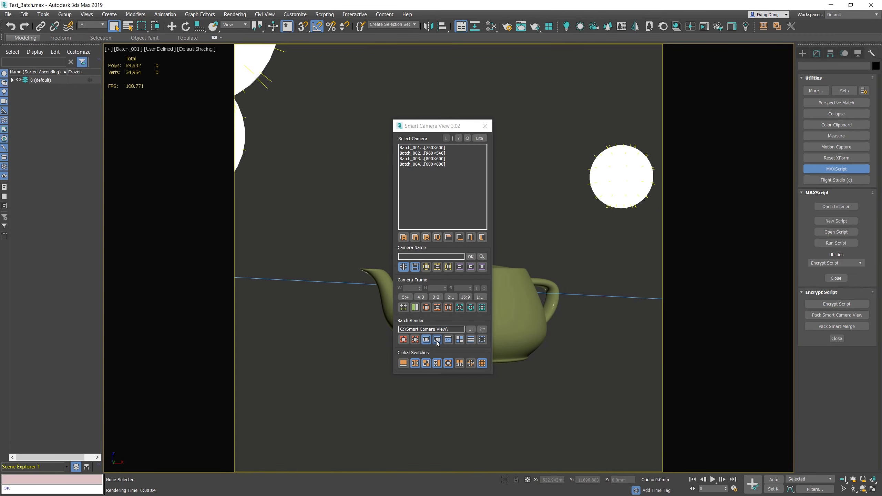
Set the batch render output image type to PNG, accepting the RGB 48 bit color configuration
{"action": "left_click", "coordinate": [437, 340]}
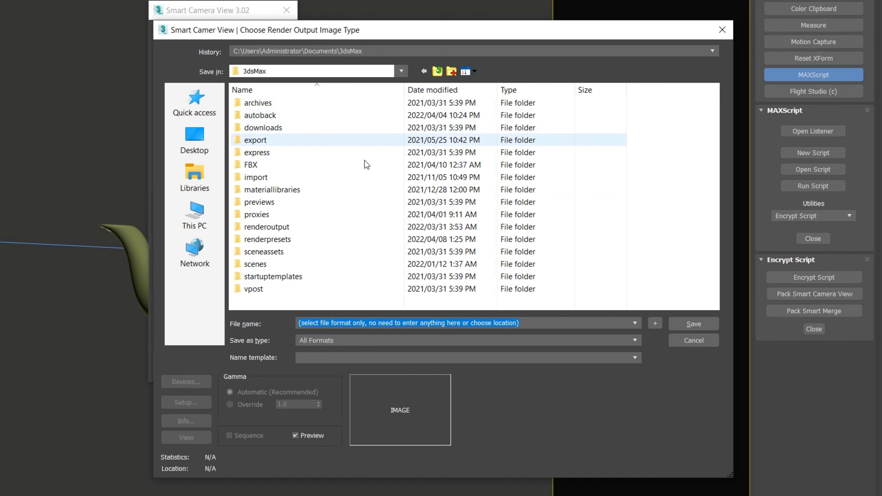
{"action": "left_click", "coordinate": [356, 337]}
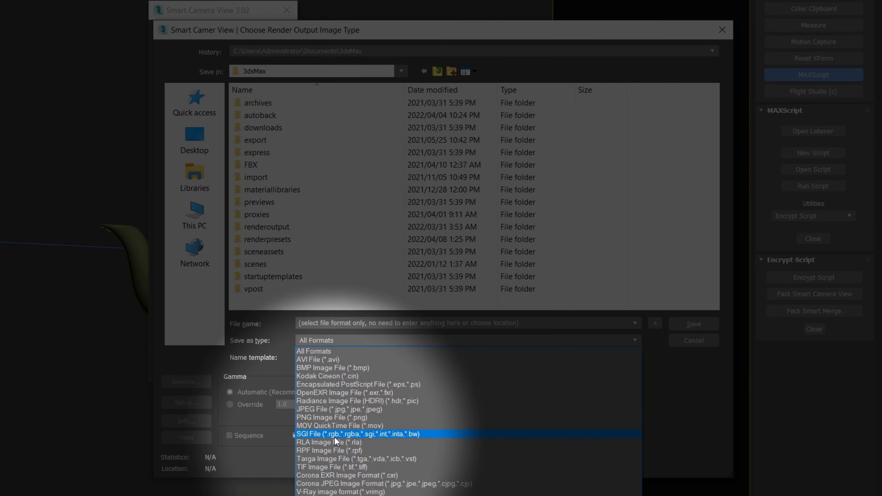
{"action": "left_click", "coordinate": [341, 418]}
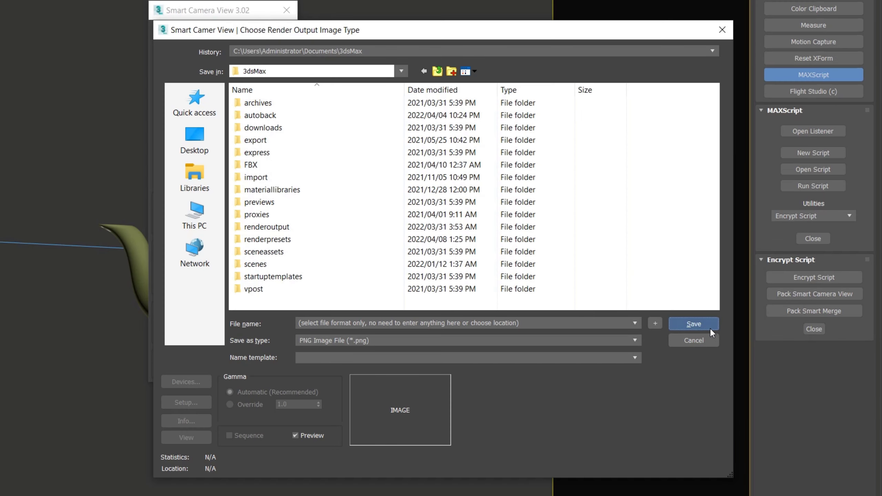
{"action": "left_click", "coordinate": [710, 328]}
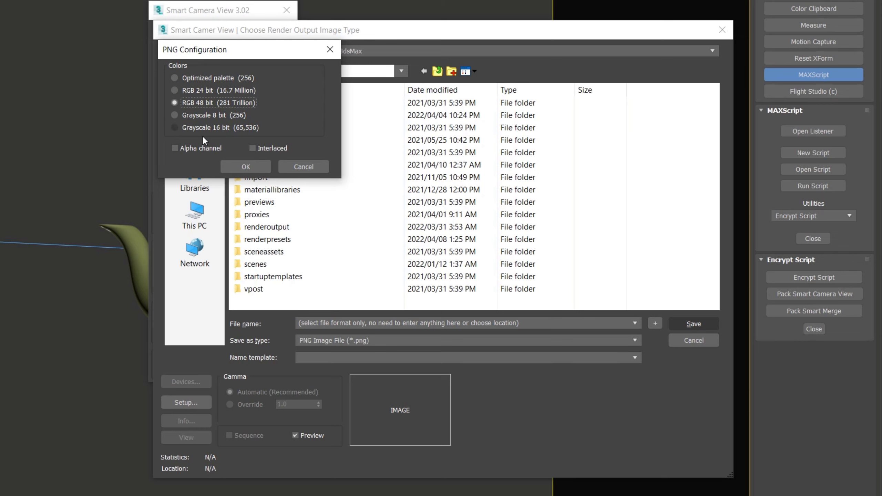
{"action": "left_click", "coordinate": [234, 165]}
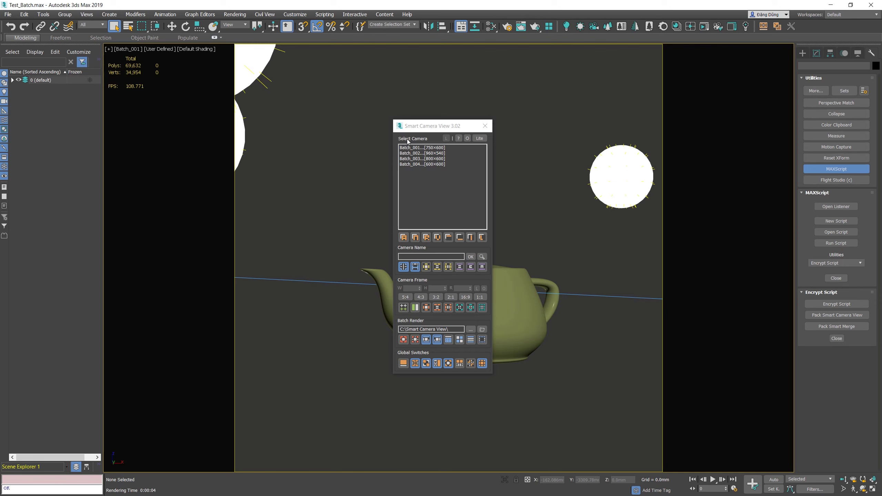
Batch render the cameras Batch_001 and Batch_002, and check the resulting PNG images in the output folder
{"action": "left_click", "coordinate": [419, 148]}
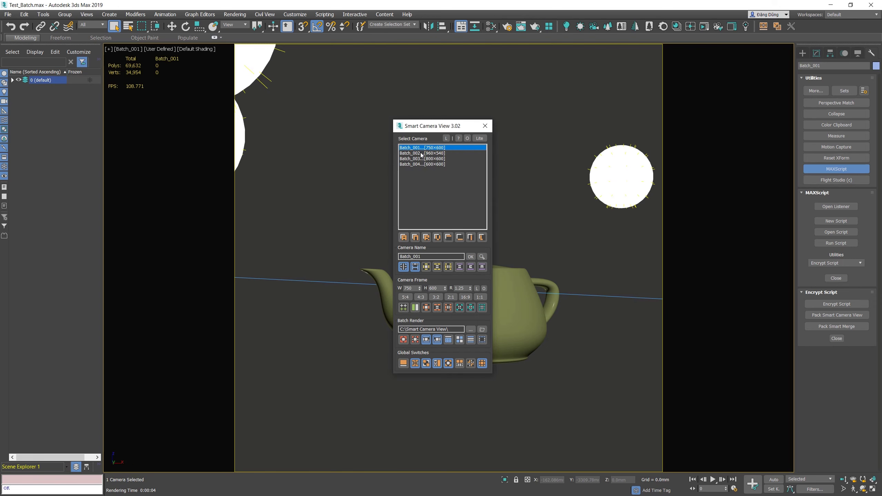
{"action": "left_click", "coordinate": [421, 153], "text": "ctrl"}
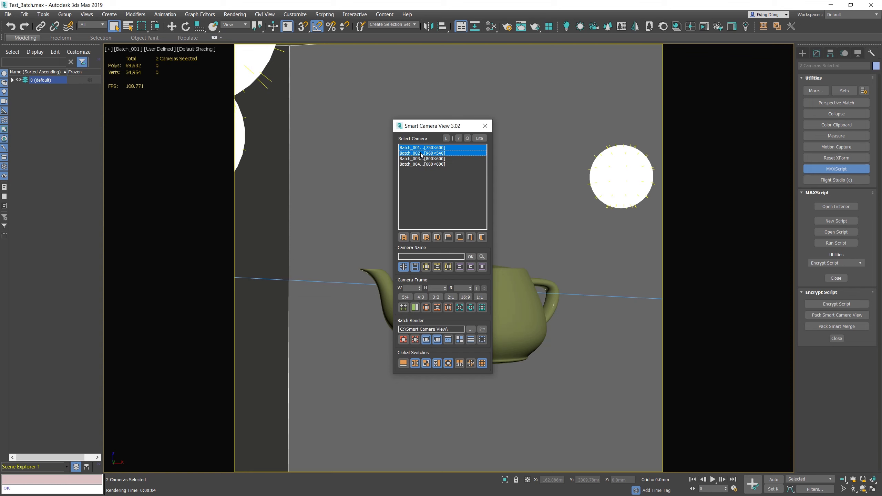
{"action": "left_click", "coordinate": [403, 340]}
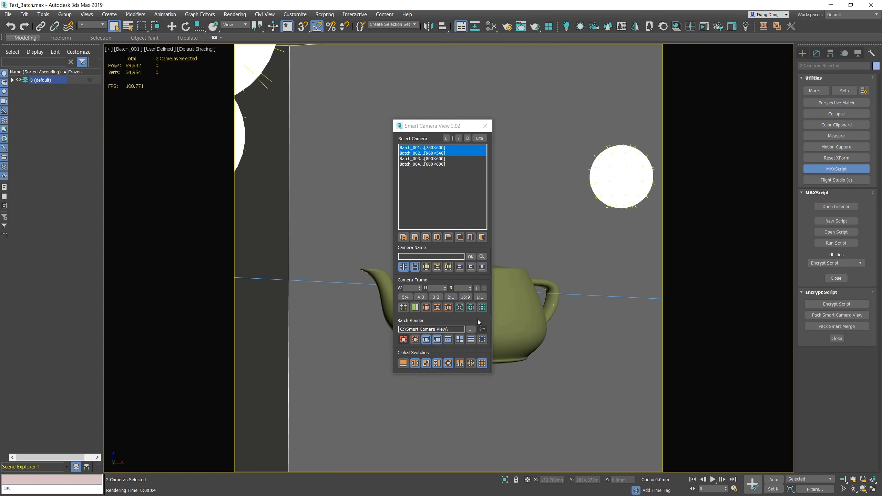
{"action": "left_click", "coordinate": [482, 331]}
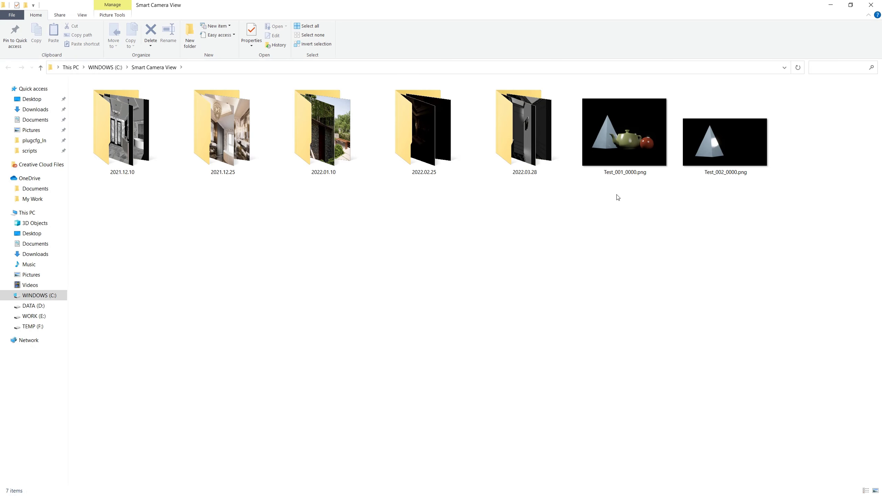
{"action": "left_click", "coordinate": [631, 161]}
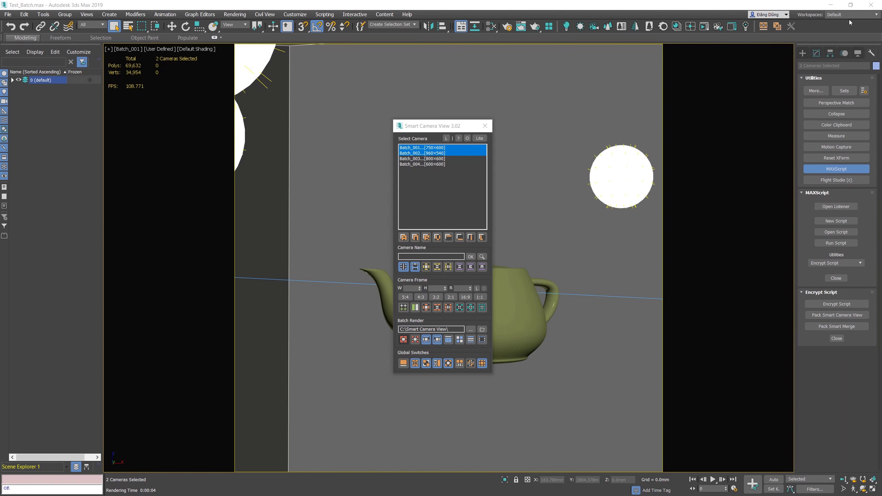
Batch grab the viewports of cameras Batch_003 and Batch_004, and check the captured PNG images in the output folder
{"action": "left_click", "coordinate": [437, 160]}
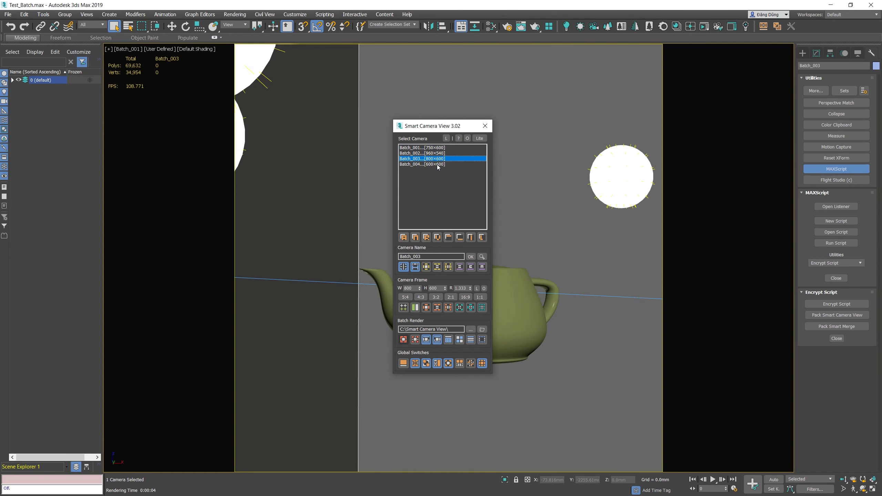
{"action": "left_click", "coordinate": [437, 164], "text": "ctrl"}
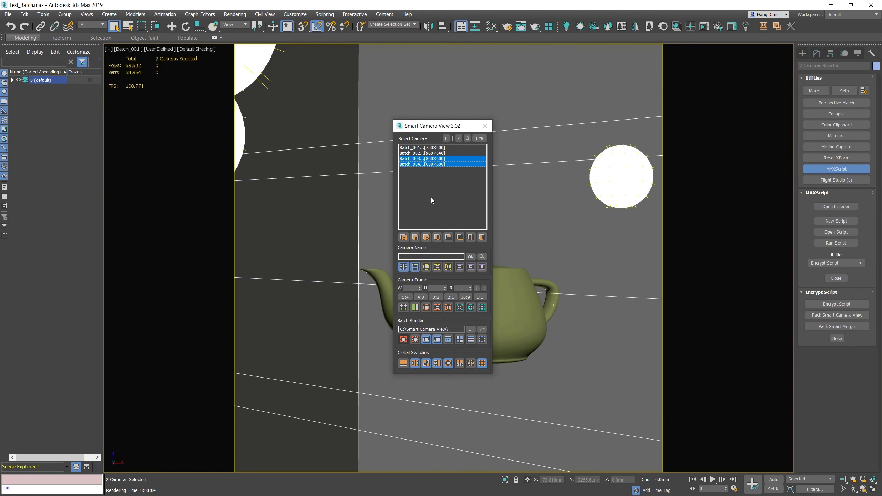
{"action": "left_click", "coordinate": [414, 339]}
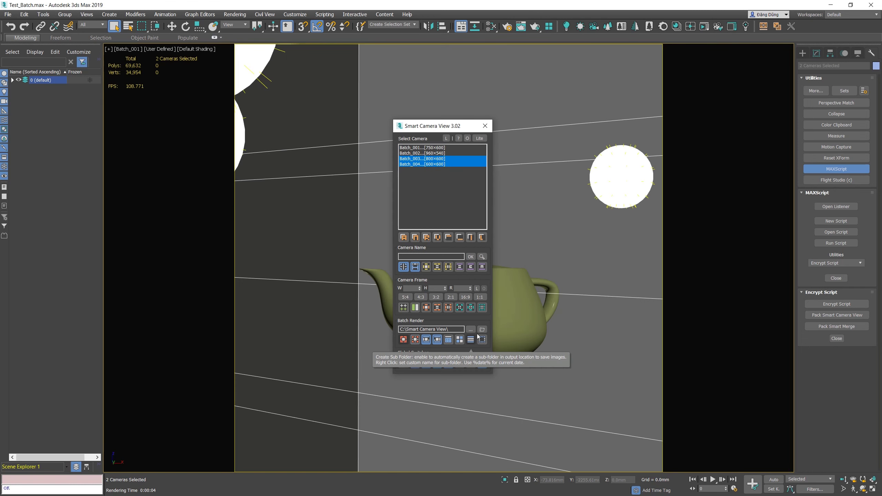
{"action": "left_click", "coordinate": [482, 331]}
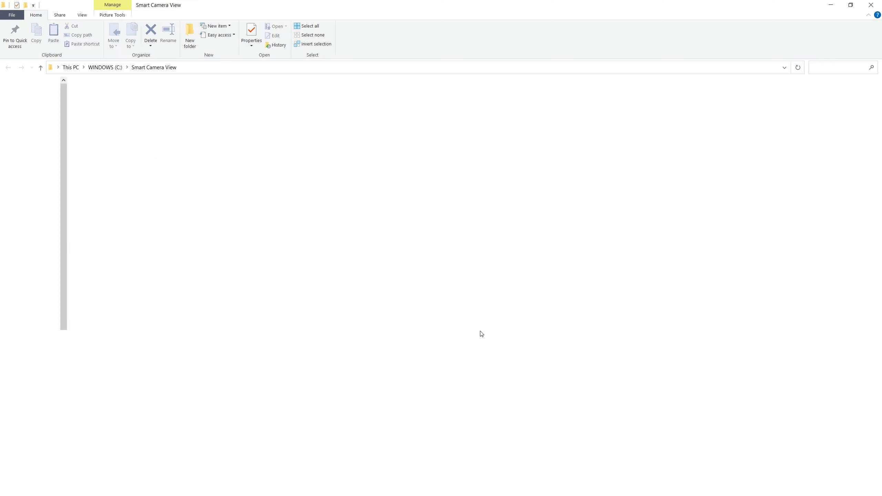
{"action": "left_click", "coordinate": [137, 233]}
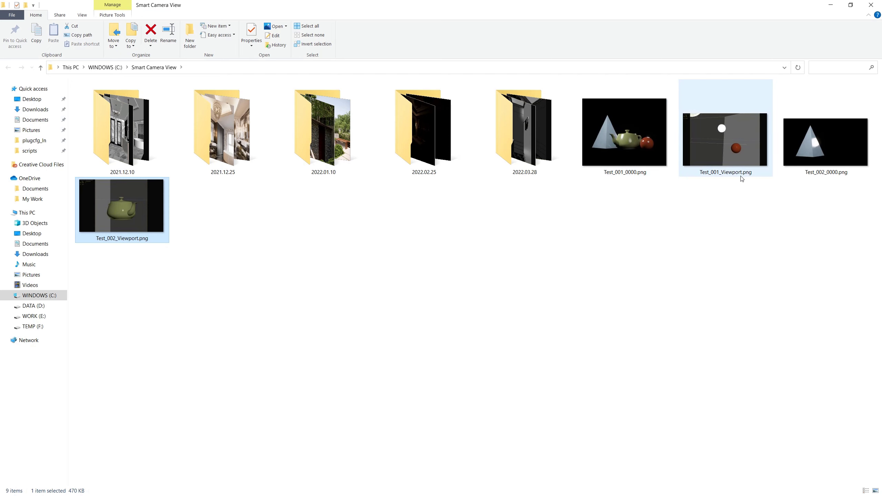
{"action": "left_click", "coordinate": [872, 4]}
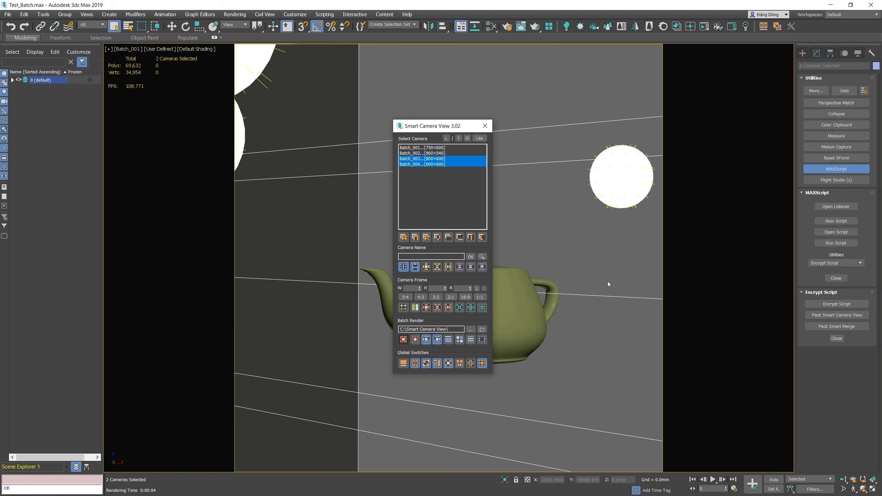
Turn on automatic opening of the output folder for batch jobs and batch render the camera Batch_001
{"action": "left_click", "coordinate": [602, 289]}
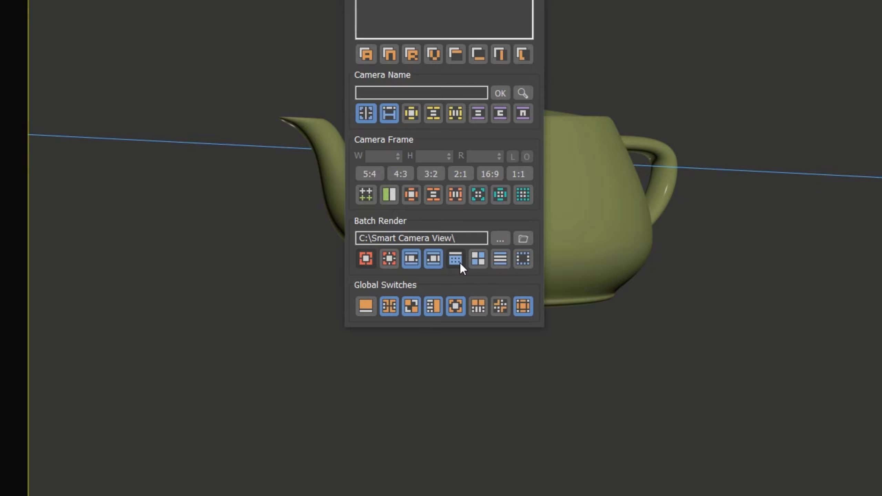
{"action": "left_click", "coordinate": [461, 263]}
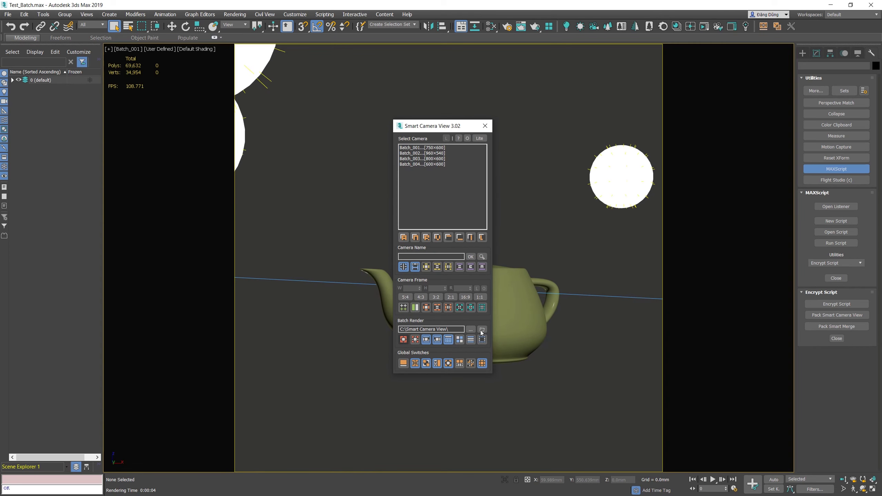
{"action": "left_click", "coordinate": [428, 148]}
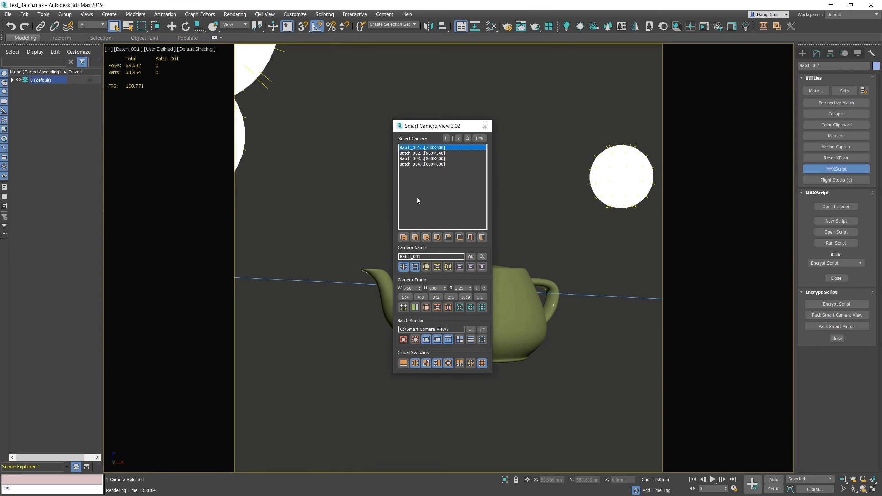
{"action": "left_click", "coordinate": [403, 340]}
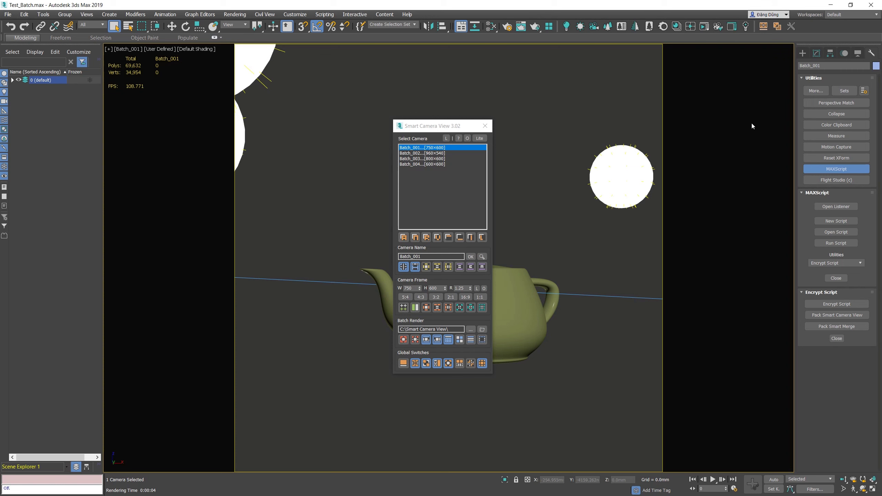
{"action": "key", "text": "alt+Tab"}
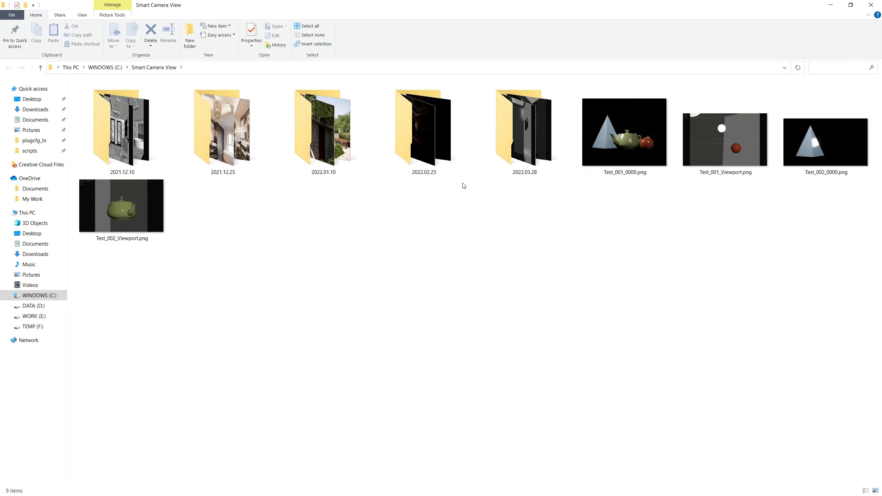
Delete the PNG images Test_001_0000 through Test_002_Viewport from the output folder, keeping the dated subfolders, and close the folder
{"action": "left_click", "coordinate": [617, 140]}
{"action": "left_click", "coordinate": [145, 222], "text": "shift"}
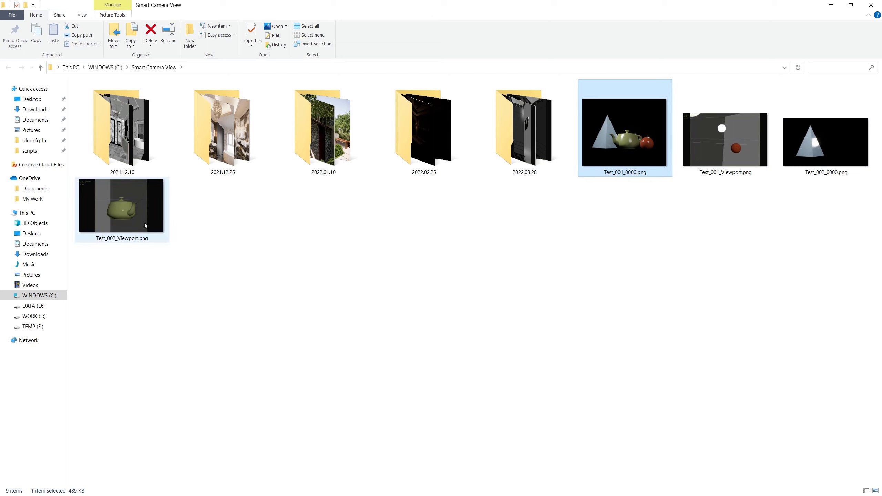
{"action": "key", "text": "Delete"}
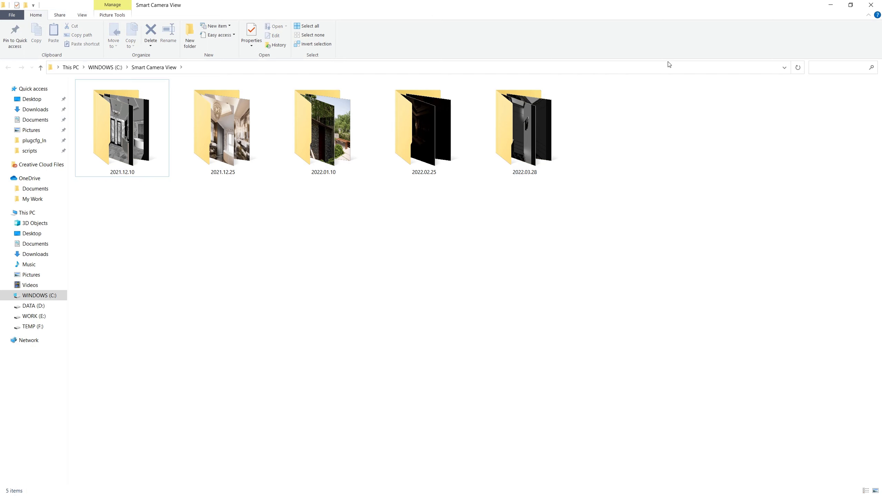
{"action": "left_click", "coordinate": [871, 5]}
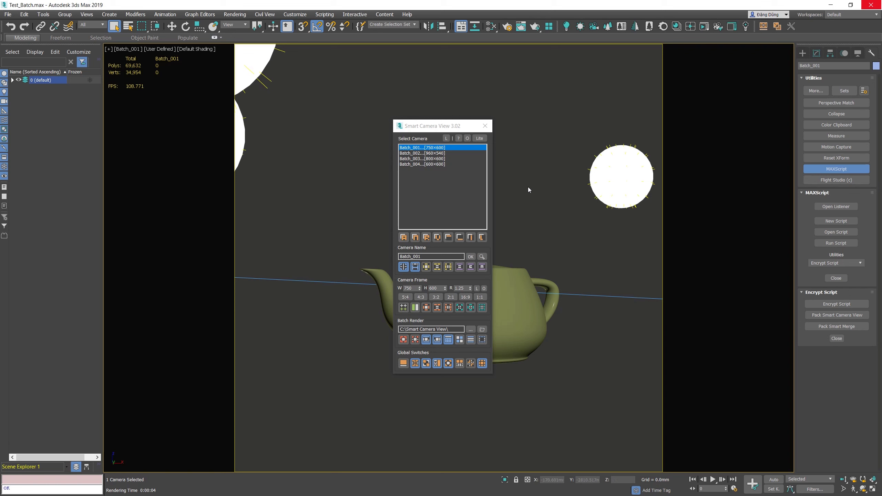
Batch grab the viewport of camera Batch_003 and check the captured image Test_001_Viewport.png
{"action": "left_click", "coordinate": [452, 159]}
{"action": "left_click", "coordinate": [415, 339]}
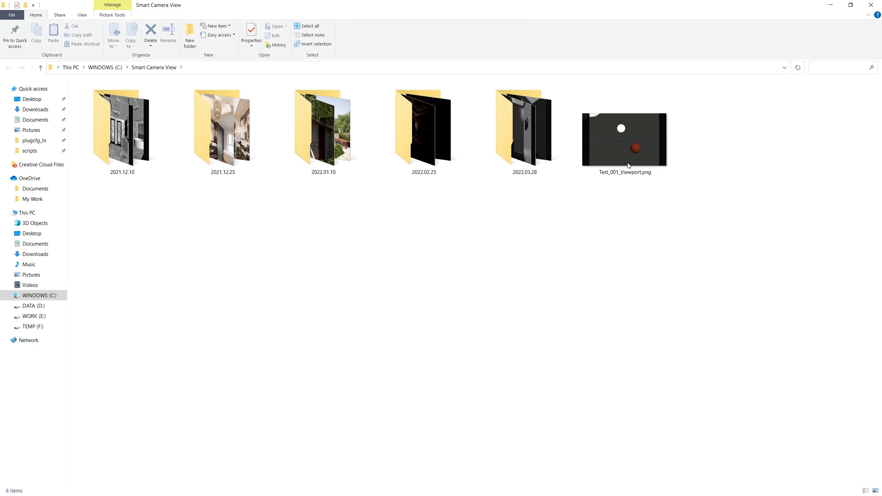
{"action": "double_click", "coordinate": [637, 141]}
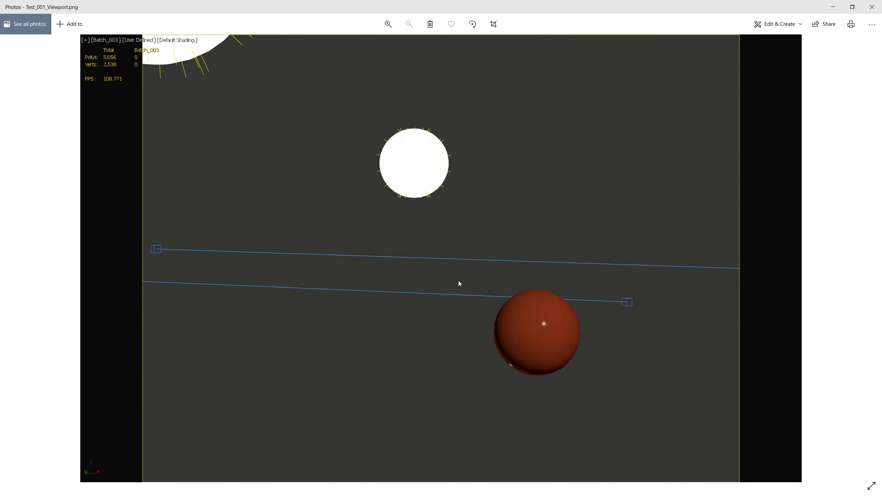
{"action": "left_click", "coordinate": [872, 7]}
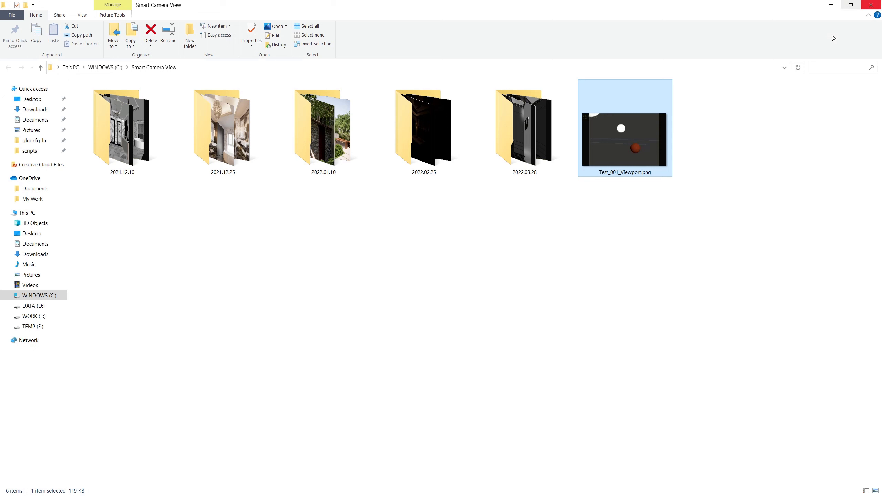
Delete the image Test_001_Viewport.png from the output folder and close the folder
{"action": "key", "text": "Delete"}
{"action": "key", "text": "Return"}
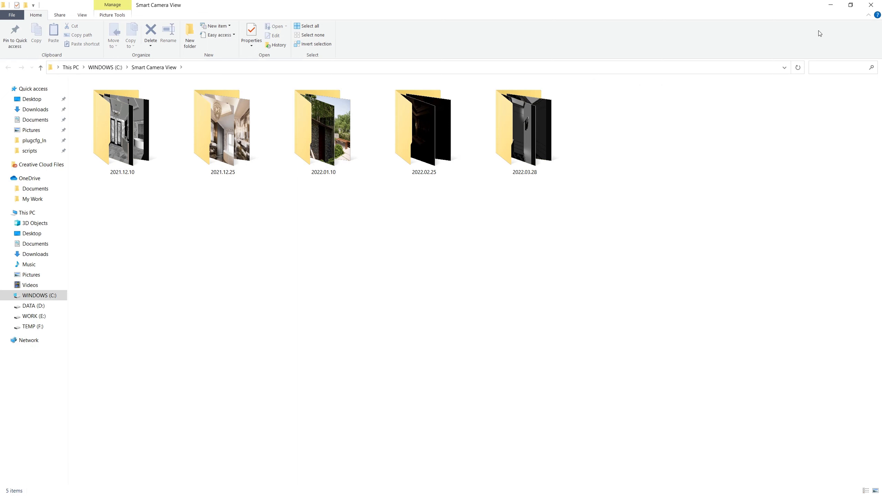
{"action": "left_click", "coordinate": [879, 3]}
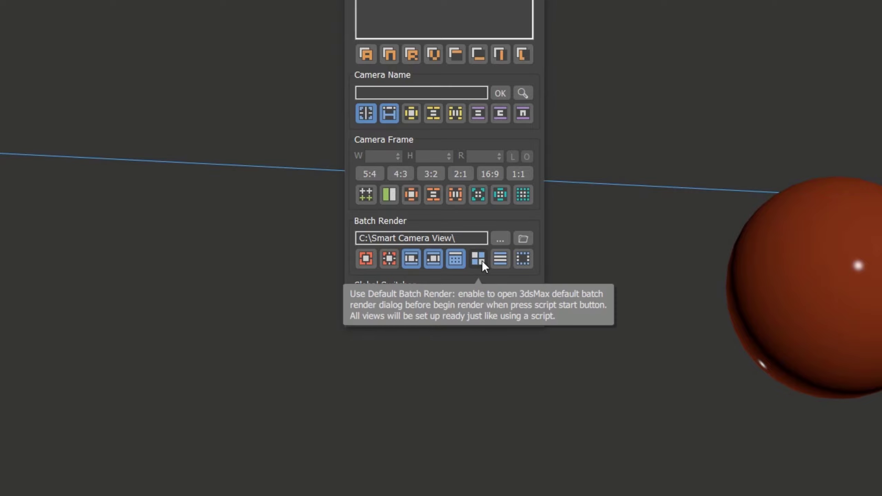
Enable Use Default Batch Render and review the output paths, resolutions, scene states and presets of all cameras in the default batch render dialog
{"action": "left_click", "coordinate": [482, 261]}
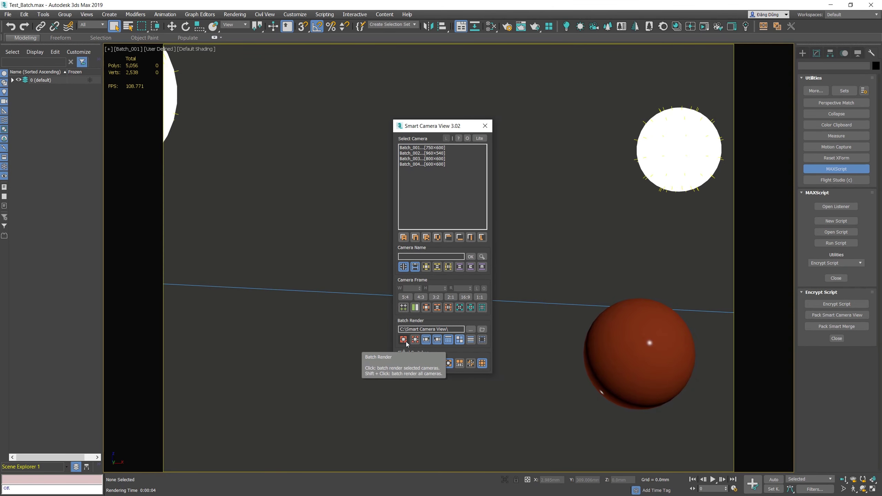
{"action": "left_click", "coordinate": [405, 341]}
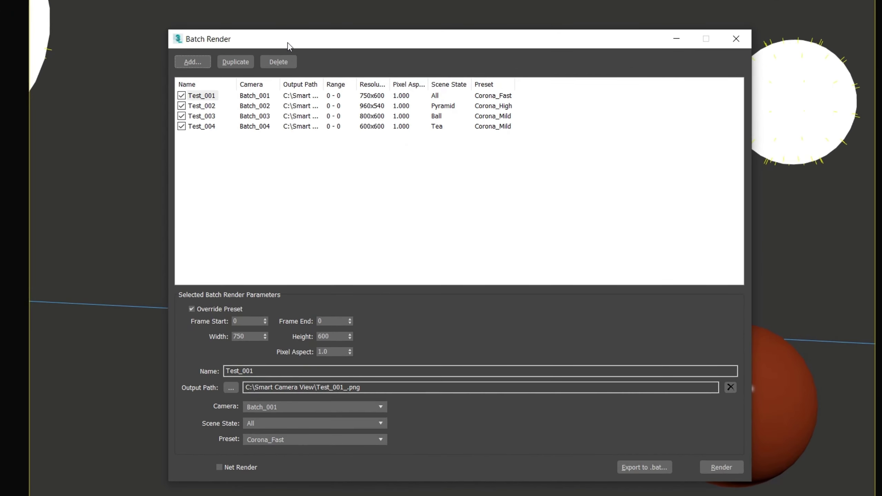
{"action": "left_click_drag", "start_coordinate": [278, 84], "coordinate": [424, 80]}
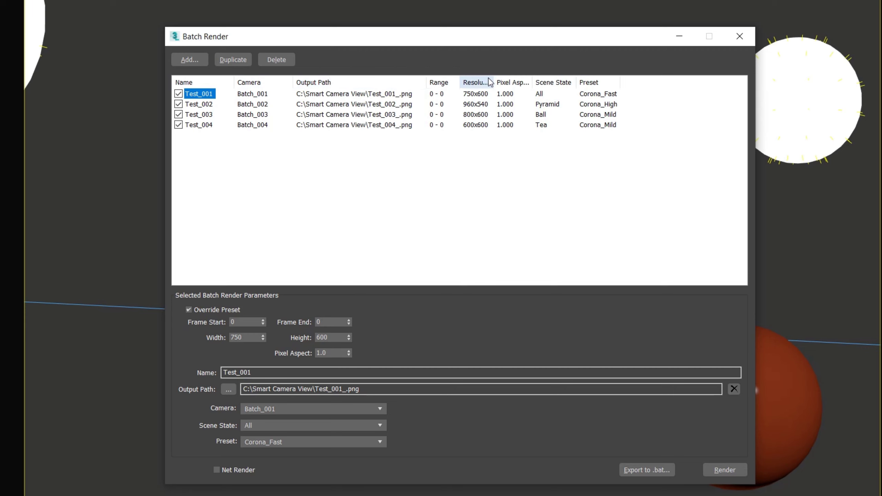
{"action": "left_click_drag", "start_coordinate": [493, 79], "coordinate": [508, 79]}
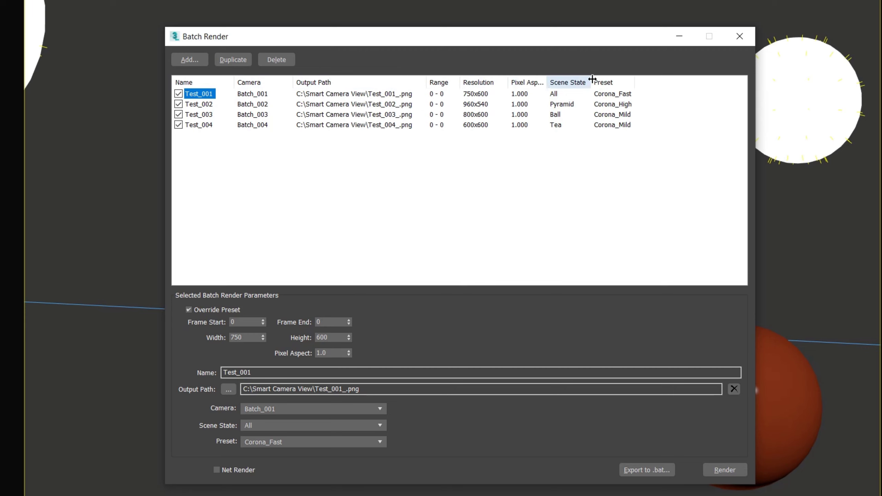
{"action": "left_click_drag", "start_coordinate": [594, 79], "coordinate": [664, 80]}
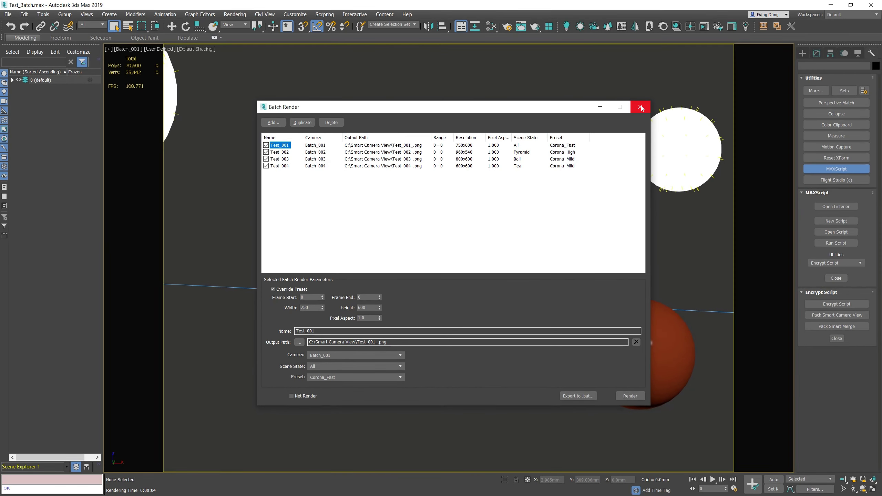
{"action": "left_click", "coordinate": [641, 107]}
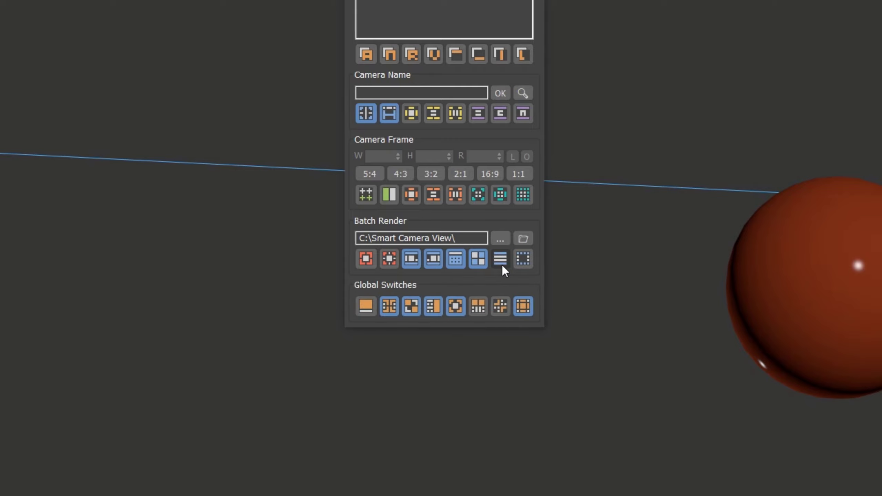
Enable the automatic dated subfolder for the batch render output path and reset the base folder to C:\
{"action": "left_click", "coordinate": [501, 265]}
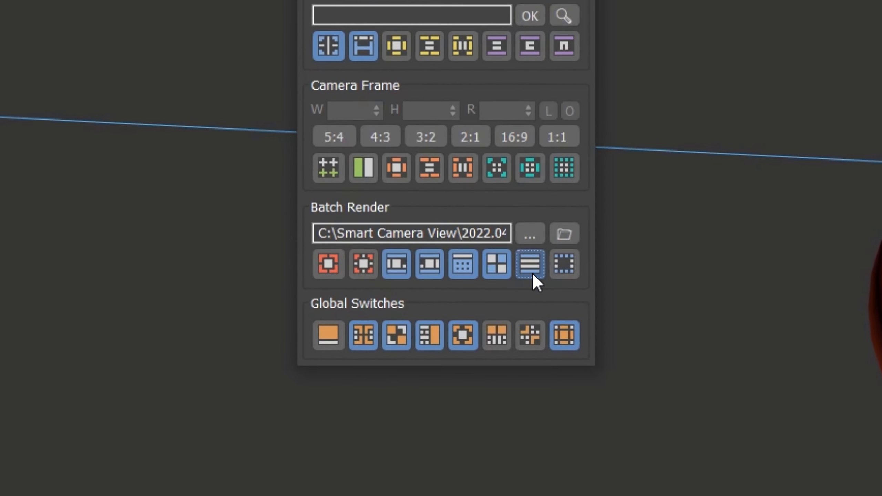
{"action": "left_click_drag", "start_coordinate": [470, 234], "coordinate": [598, 235]}
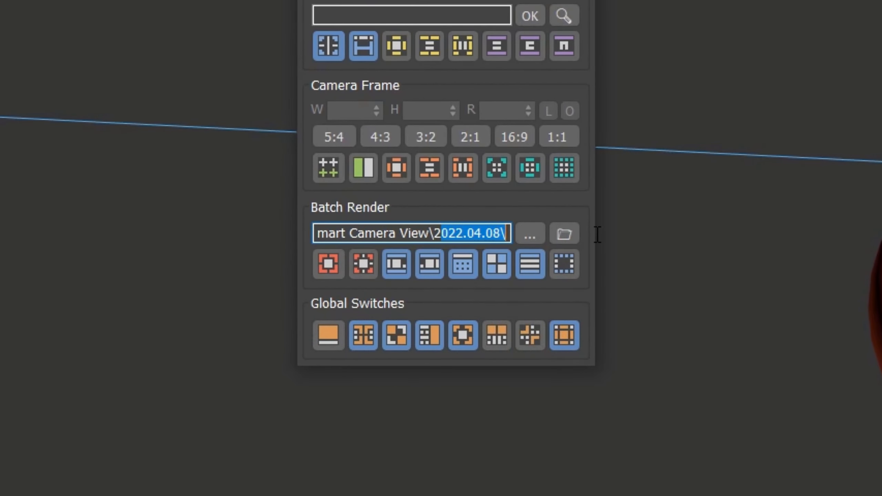
{"action": "left_click", "coordinate": [528, 241], "text": "ctrl"}
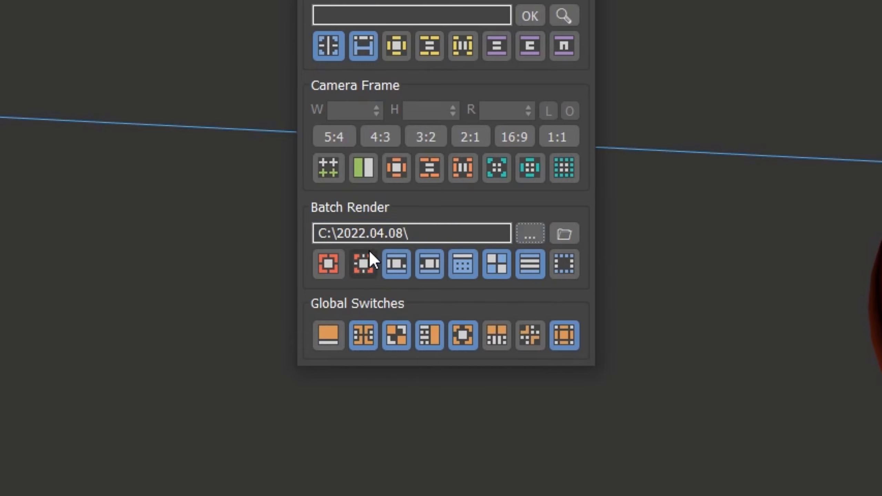
{"action": "left_click", "coordinate": [523, 271]}
{"action": "left_click", "coordinate": [522, 271]}
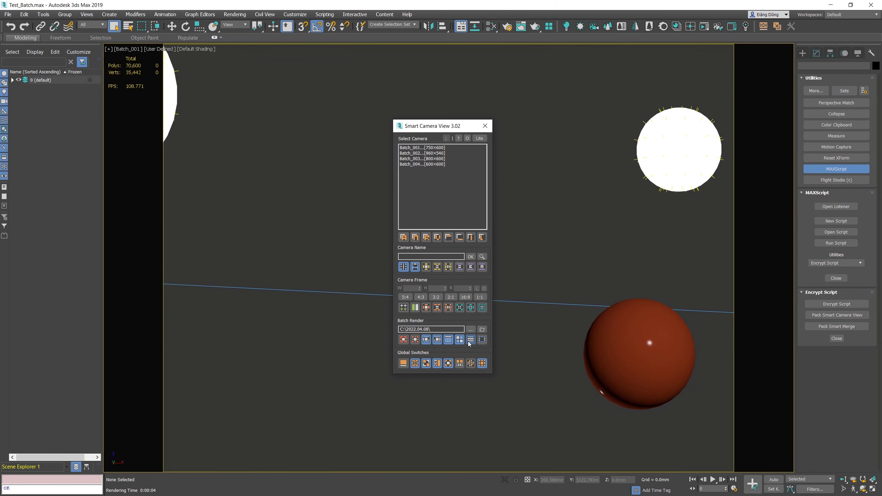
Configure the automatic output subfolder's name string as Output instead of the %date% token
{"action": "left_click", "coordinate": [471, 340]}
{"action": "left_click", "coordinate": [471, 340]}
{"action": "right_click", "coordinate": [471, 340]}
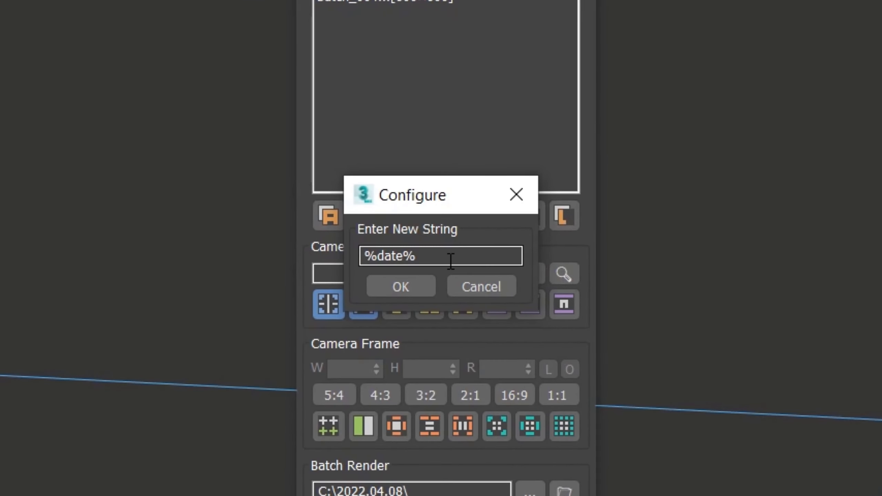
{"action": "left_click_drag", "start_coordinate": [451, 261], "coordinate": [343, 263]}
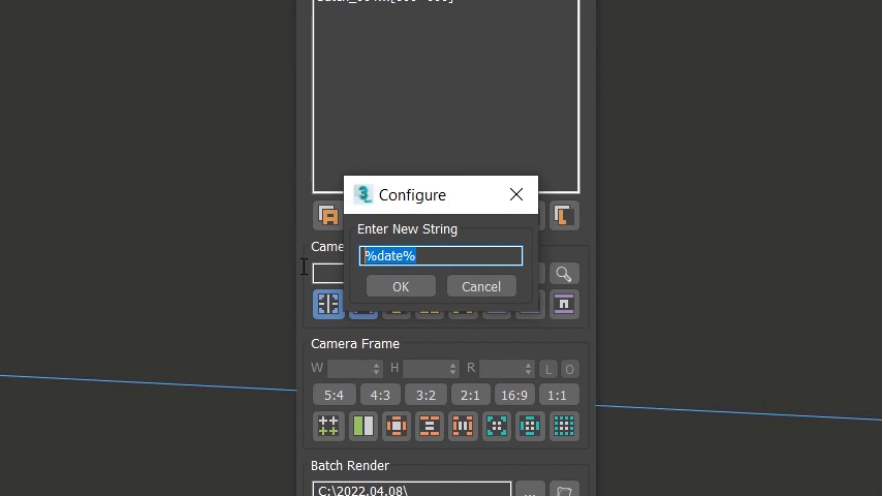
{"action": "type", "text": "Output"}
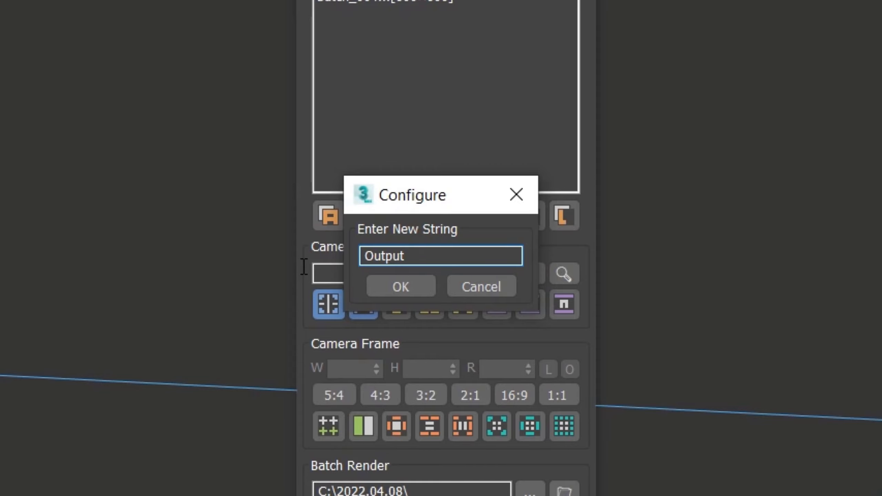
{"action": "left_click", "coordinate": [401, 289]}
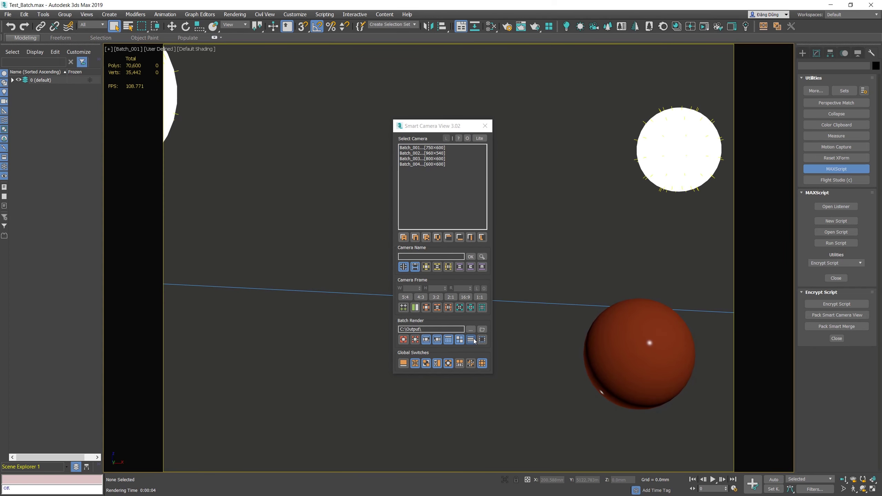
Choose the Desktop as the batch render base folder and check the output path with the Output subfolder appended
{"action": "left_click", "coordinate": [475, 341]}
{"action": "left_click", "coordinate": [473, 330]}
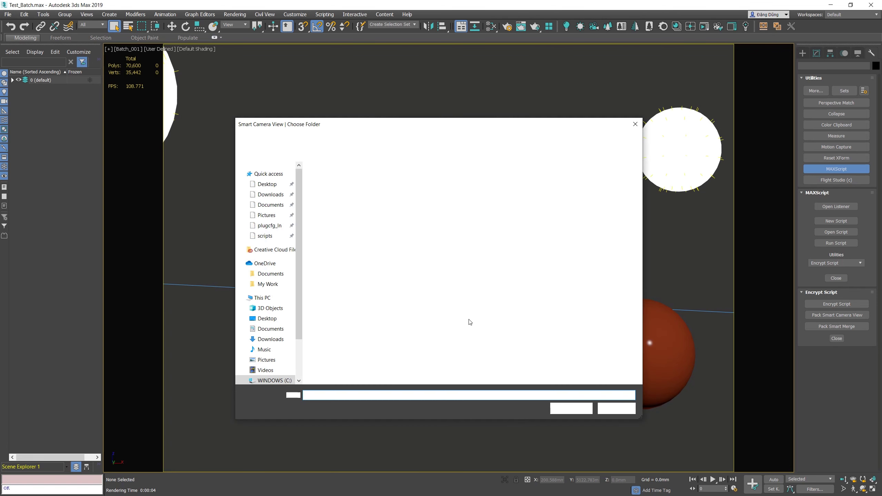
{"action": "left_click", "coordinate": [266, 318]}
{"action": "left_click", "coordinate": [567, 409]}
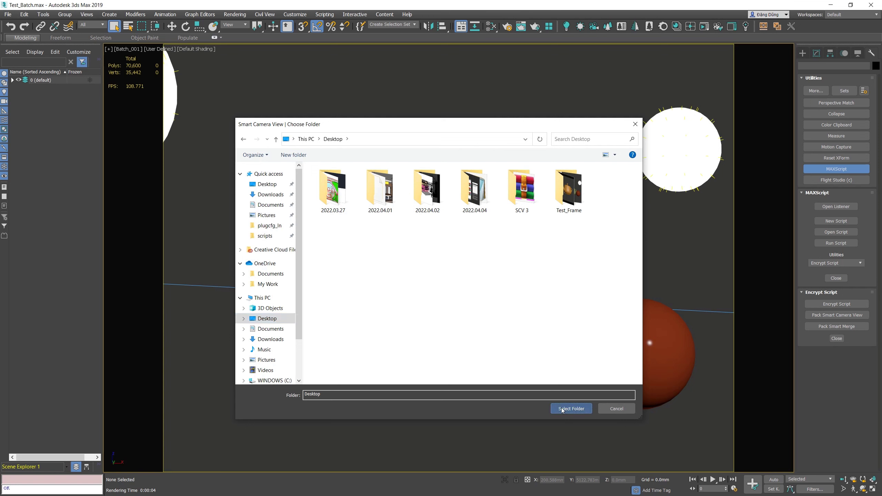
{"action": "left_click_drag", "start_coordinate": [435, 330], "coordinate": [500, 331]}
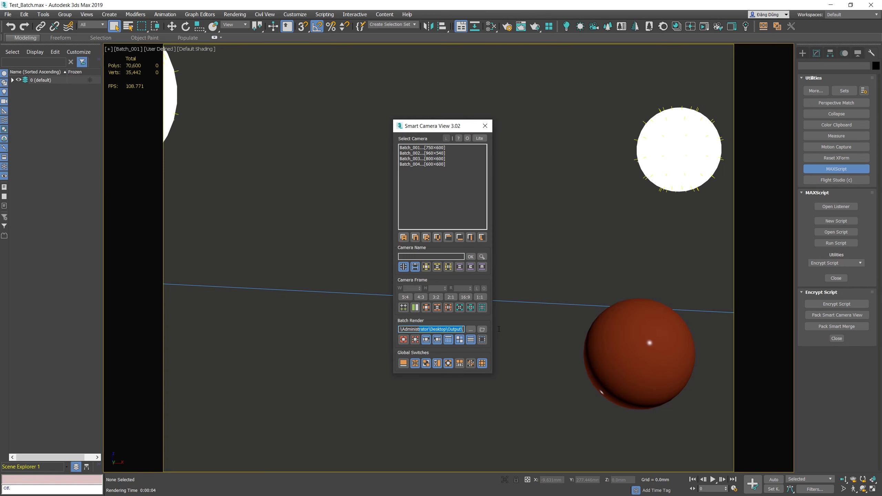
{"action": "left_click", "coordinate": [562, 343]}
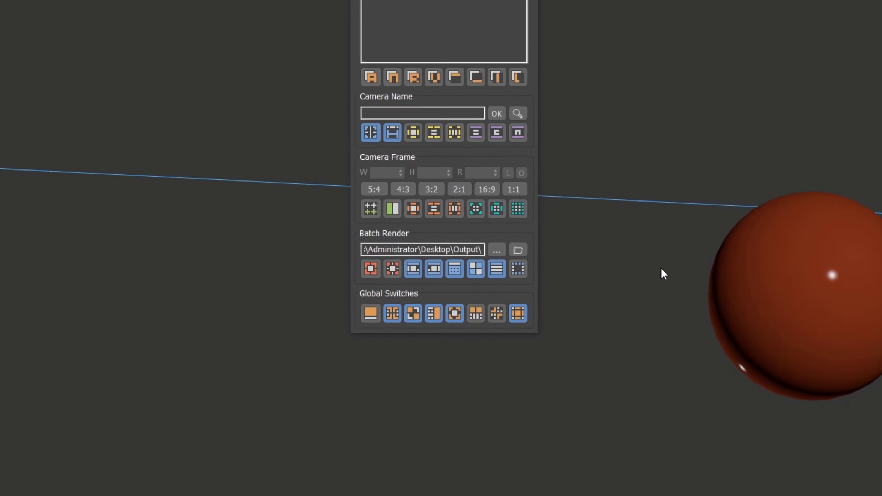
Reset the batch render base folder to C:\ and keep the automatic Output subfolder enabled, giving the path C:\Output\
{"action": "left_click", "coordinate": [501, 244], "text": "ctrl"}
{"action": "left_click", "coordinate": [502, 259]}
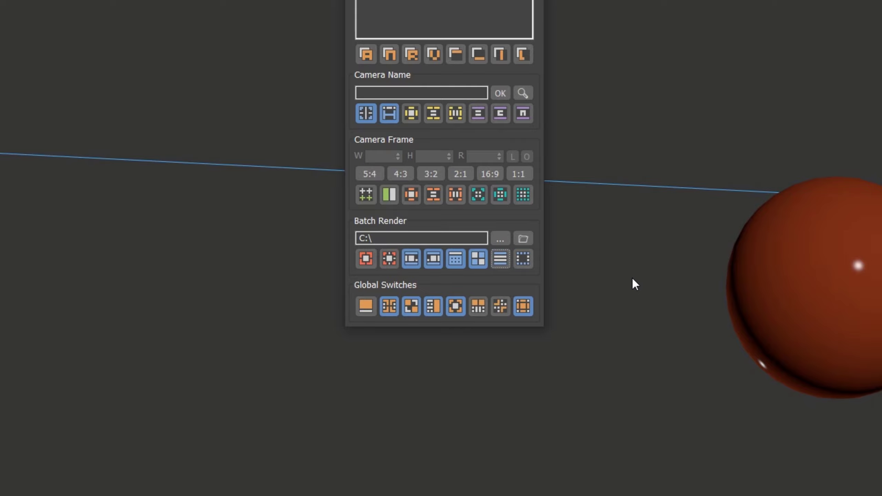
{"action": "left_click", "coordinate": [500, 259]}
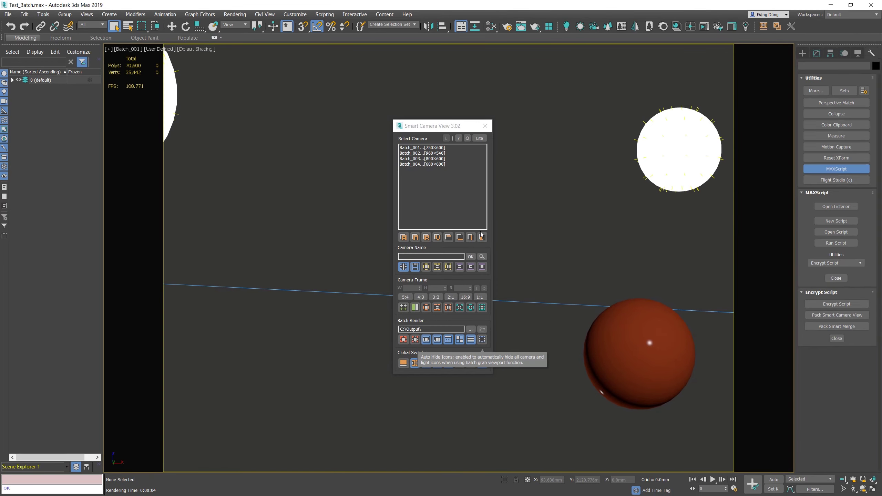
Batch grab the viewports of cameras Batch_001 and Batch_002 with Auto Hide Icons left off
{"action": "left_click", "coordinate": [436, 148]}
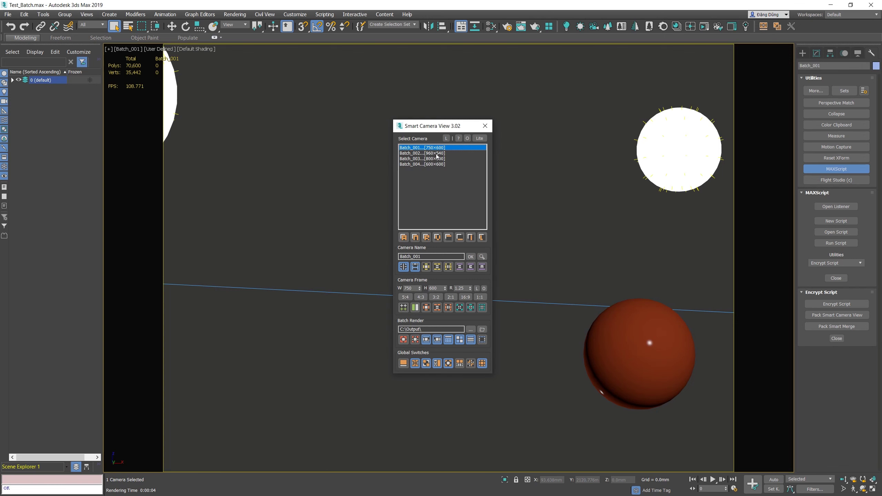
{"action": "left_click", "coordinate": [437, 153], "text": "ctrl"}
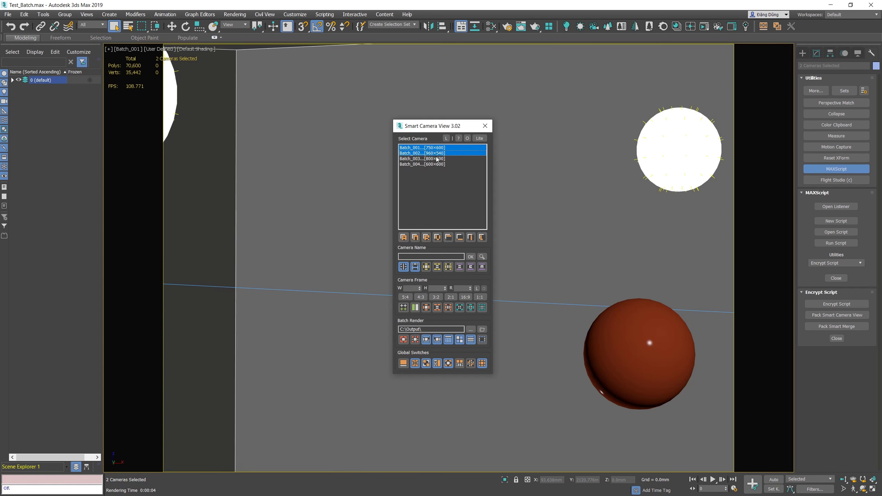
{"action": "left_click", "coordinate": [415, 340]}
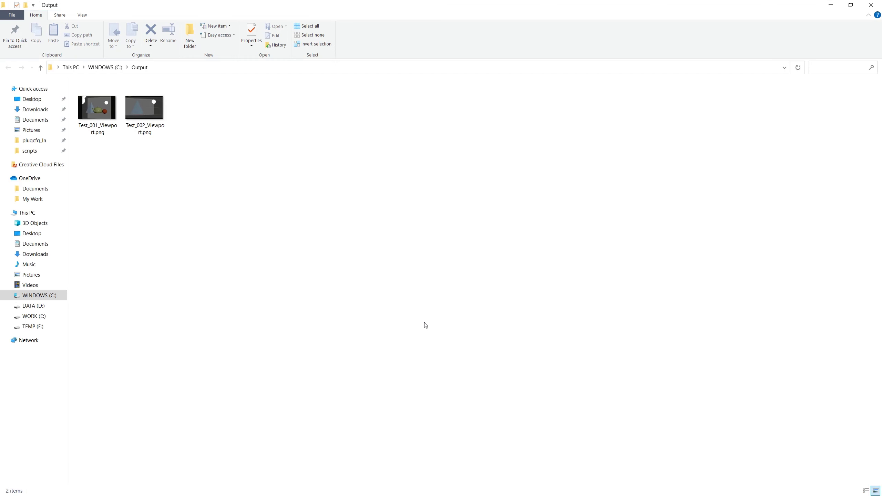
Inspect the grabbed image Test_001_Viewport.png from the Output folder, then return to 3ds Max
{"action": "double_click", "coordinate": [111, 119]}
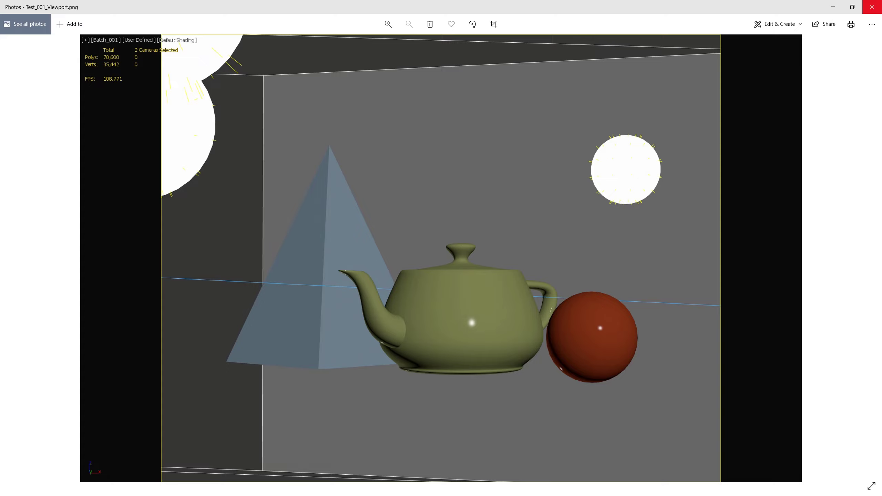
{"action": "left_click", "coordinate": [872, 7]}
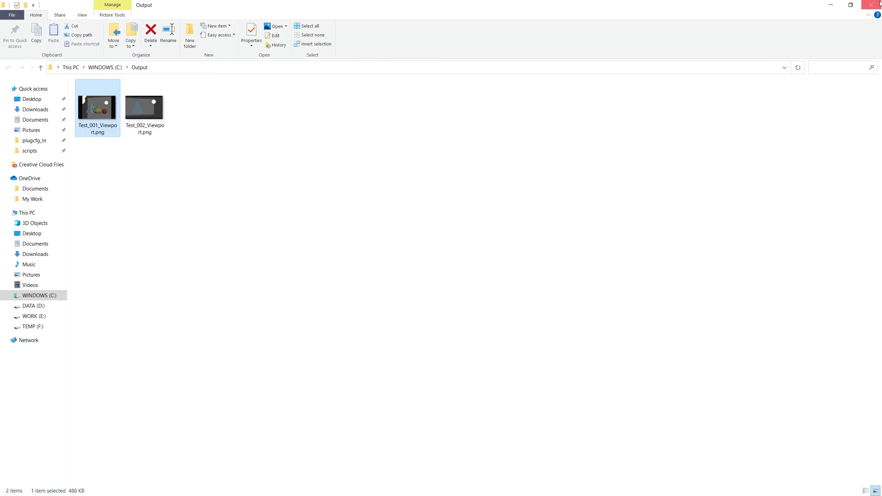
{"action": "left_click", "coordinate": [836, 8]}
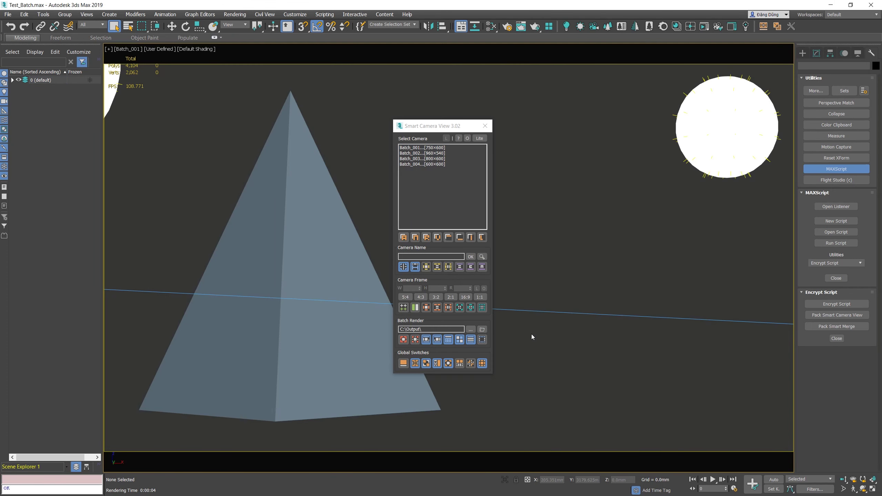
Enable Auto Hide Icons and batch grab the viewports of cameras Batch_003 and Batch_004
{"action": "left_click", "coordinate": [482, 340]}
{"action": "left_click", "coordinate": [409, 158]}
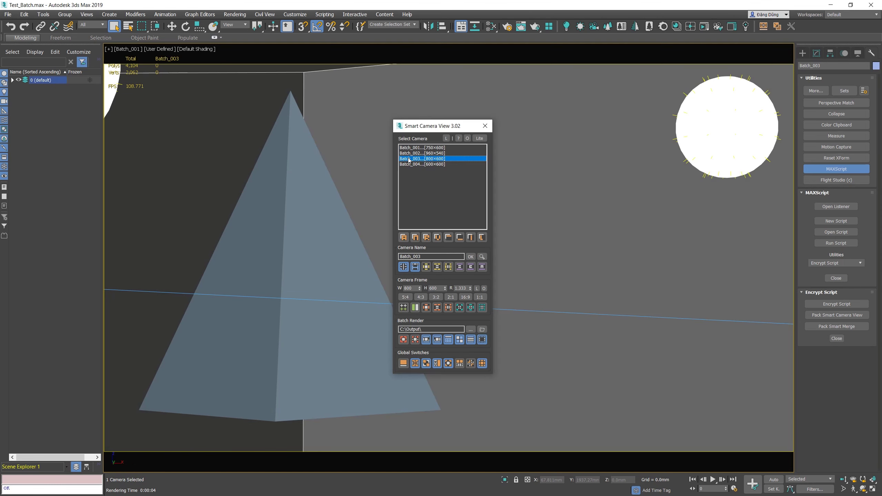
{"action": "left_click", "coordinate": [411, 165], "text": "ctrl"}
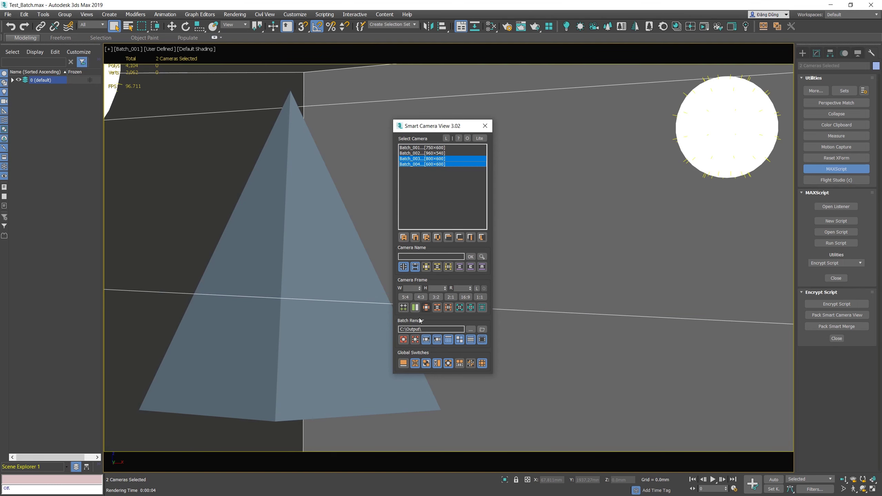
{"action": "left_click", "coordinate": [415, 340]}
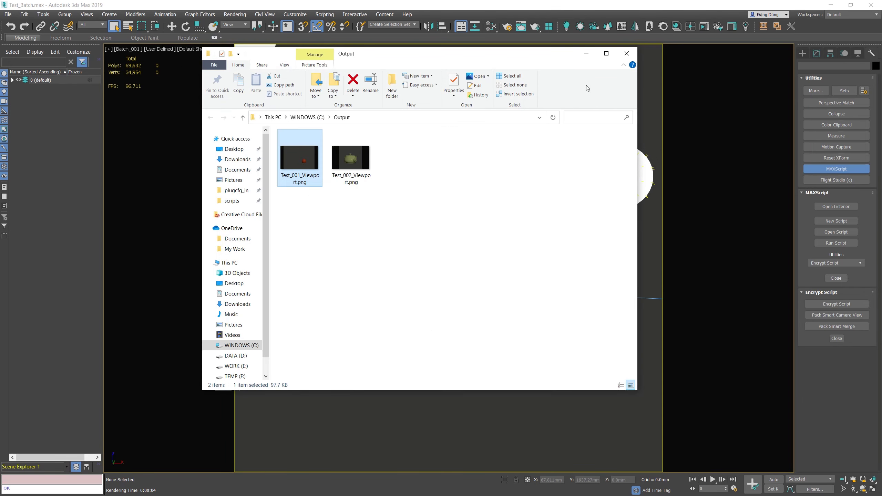
Compare Test_001_Viewport.png and Test_002_Viewport.png for camera and light icons, then close the Output folder and return to 3ds Max
{"action": "left_click", "coordinate": [606, 54]}
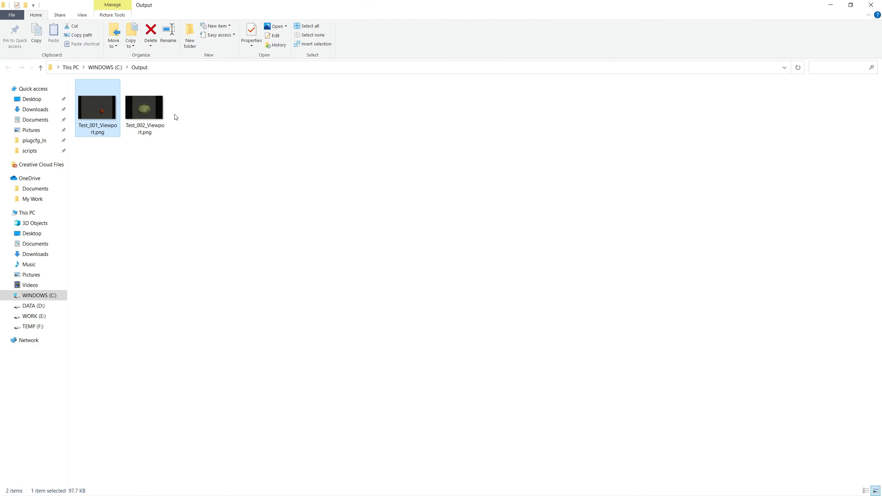
{"action": "double_click", "coordinate": [93, 113]}
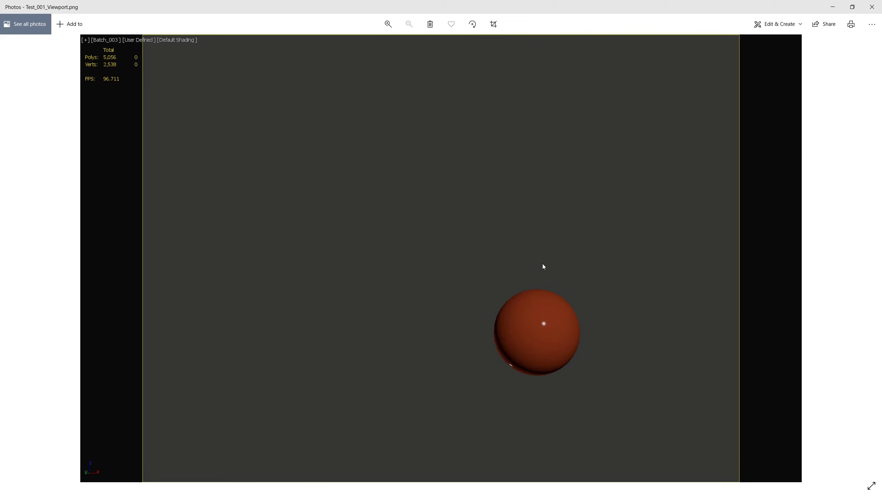
{"action": "key", "text": "Right"}
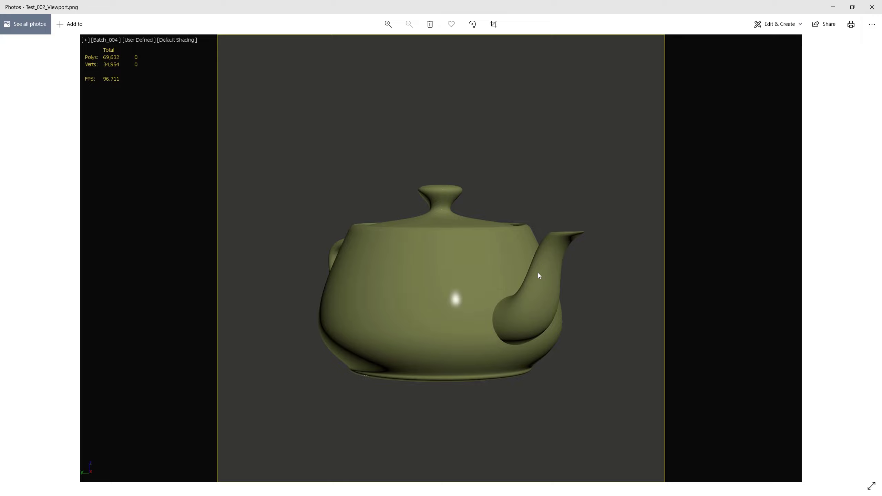
{"action": "key", "text": "Left"}
{"action": "key", "text": "Right"}
{"action": "key", "text": "Left"}
{"action": "key", "text": "Right"}
{"action": "key", "text": "Left"}
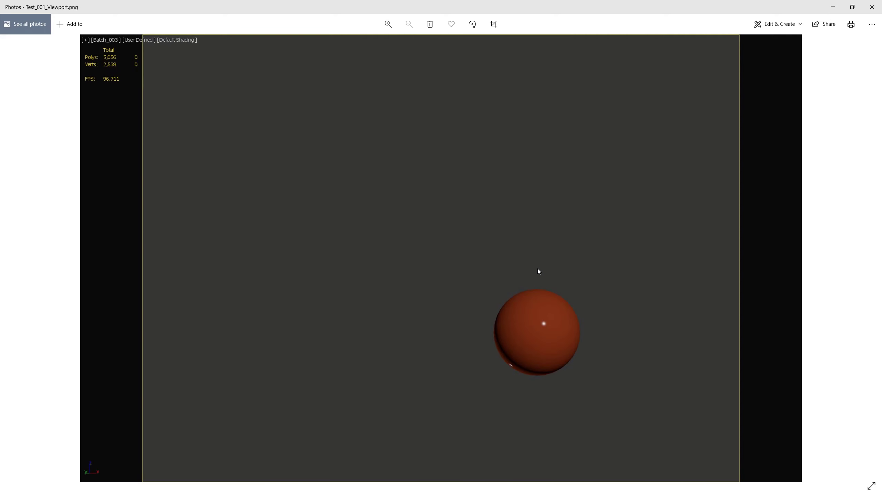
{"action": "left_click", "coordinate": [872, 7]}
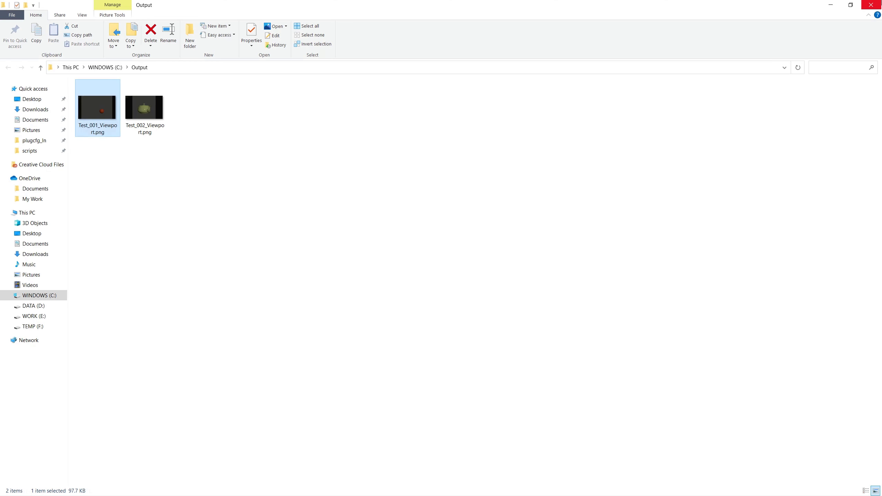
{"action": "left_click", "coordinate": [873, 4]}
{"action": "left_click", "coordinate": [566, 179]}
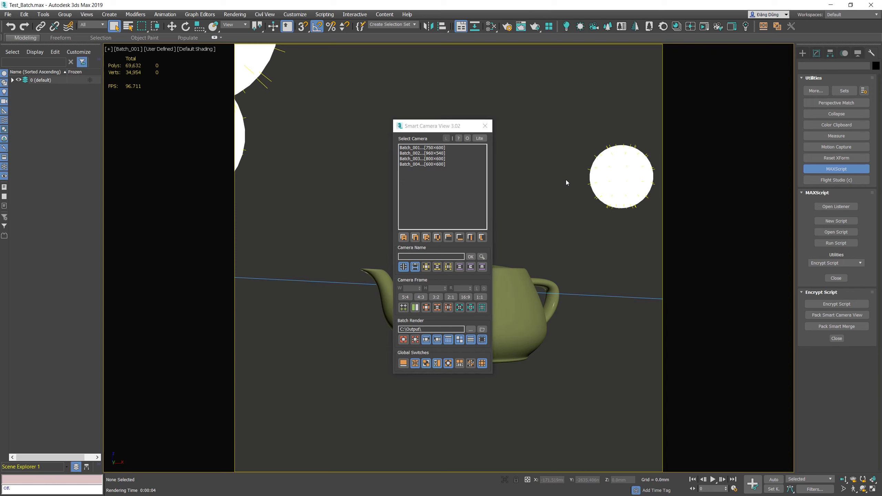